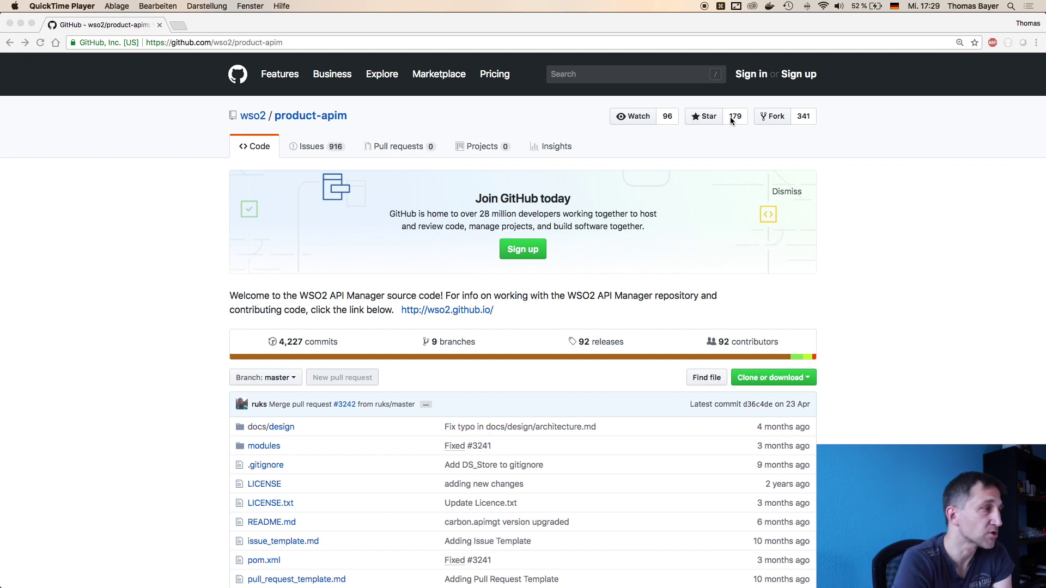
pyautogui.click(463, 358)
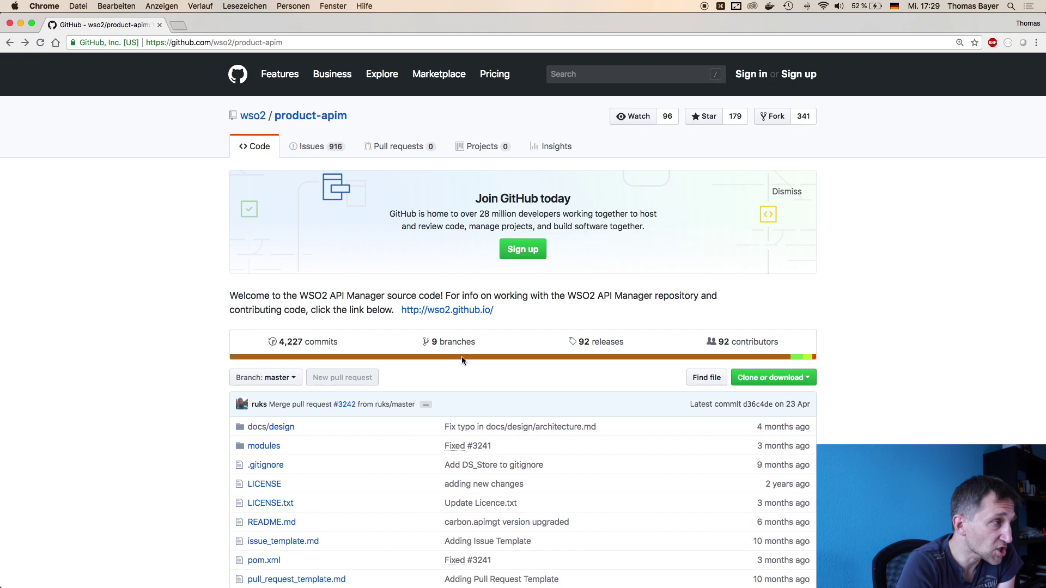
pyautogui.click(462, 358)
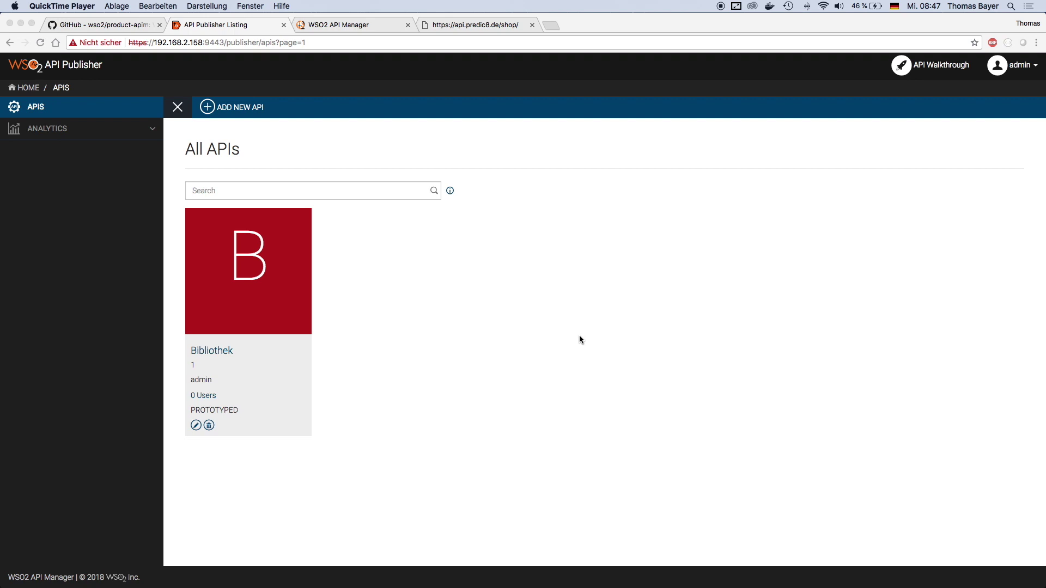
# Step: Start creating a new API from an existing API definition, using the Swagger file swagger-fruit-ohne-type.json
pyautogui.click(238, 112)
pyautogui.click(248, 116)
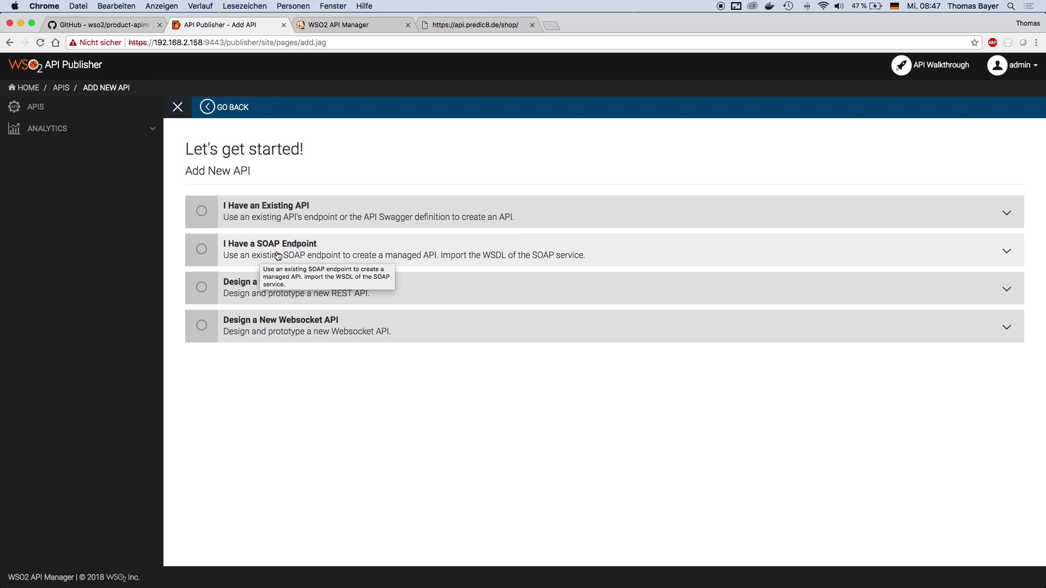
pyautogui.click(205, 214)
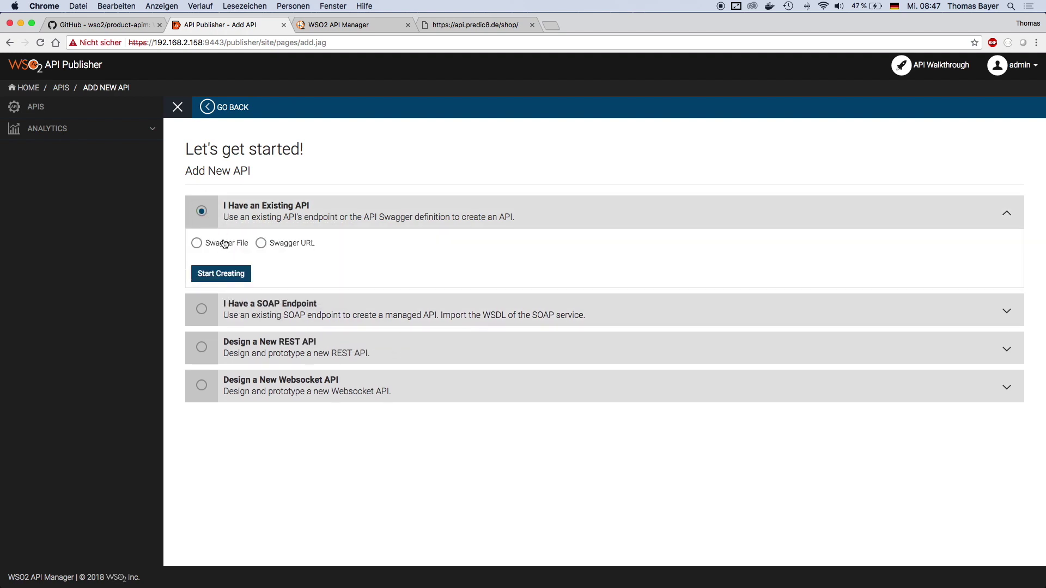
pyautogui.click(207, 243)
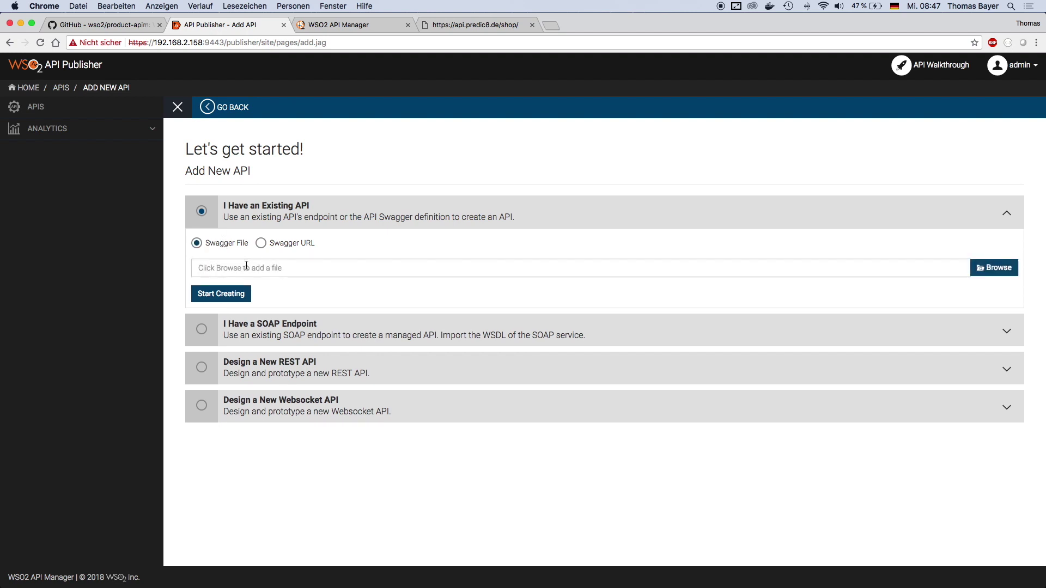
pyautogui.click(994, 268)
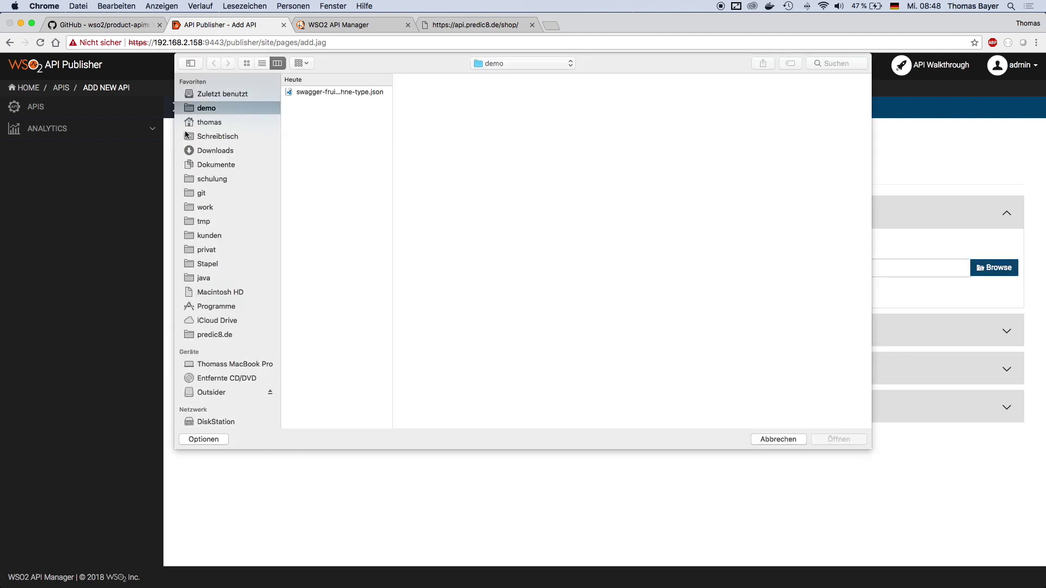
pyautogui.click(339, 91)
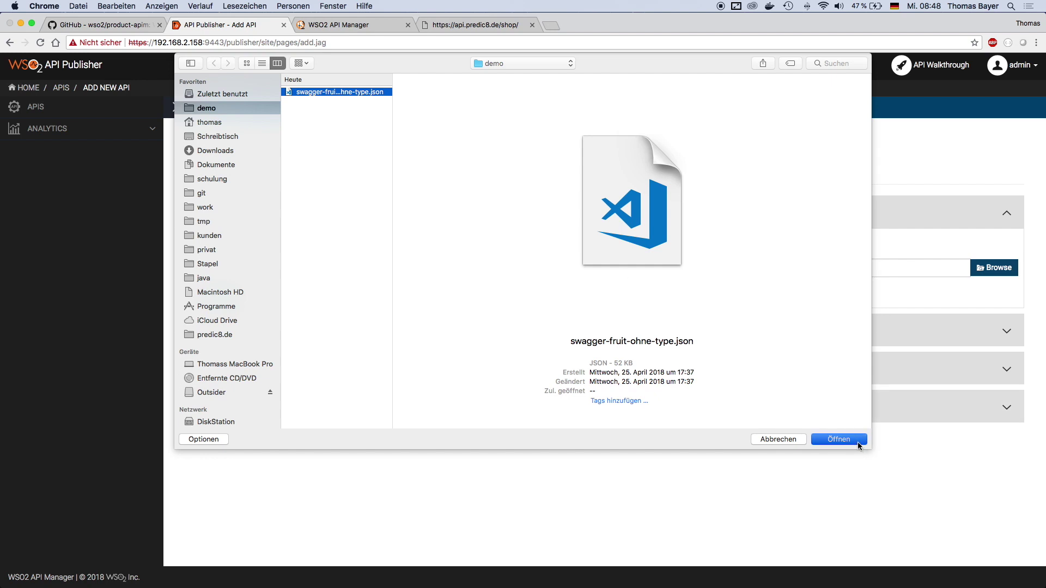
pyautogui.click(839, 439)
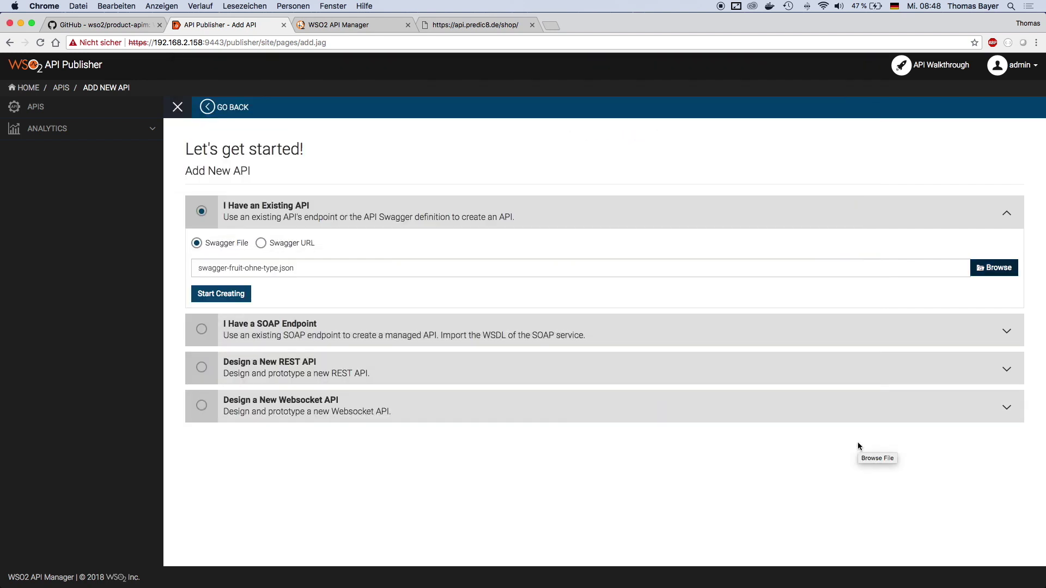
pyautogui.click(243, 297)
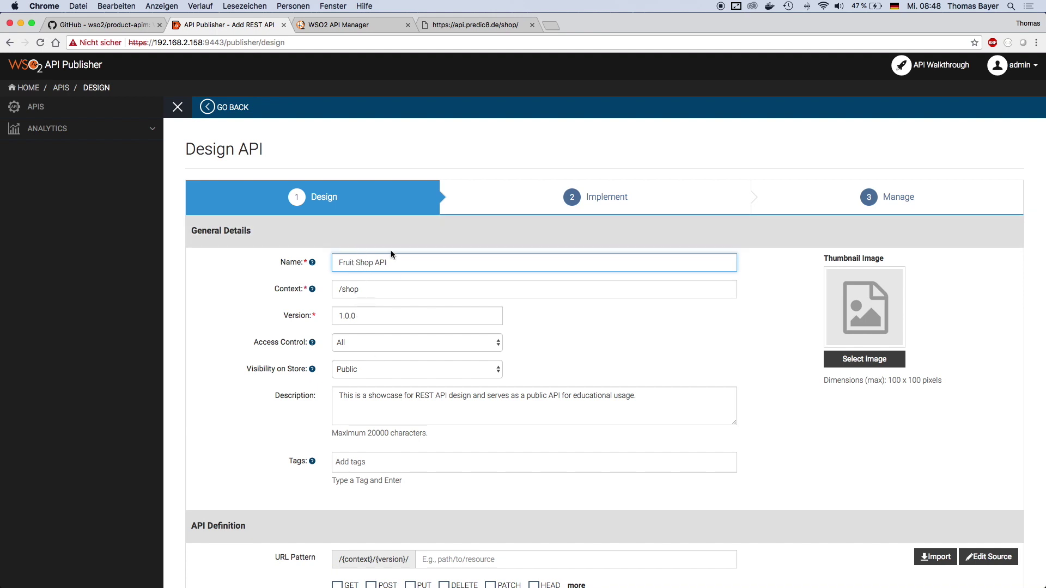
# Step: Rename the API to FruitShopAPI by removing the spaces from its name
pyautogui.click(356, 262)
pyautogui.press('BackSpace')
pyautogui.press('BackSpace')
pyautogui.moveTo(361, 289); pyautogui.dragTo(318, 318)
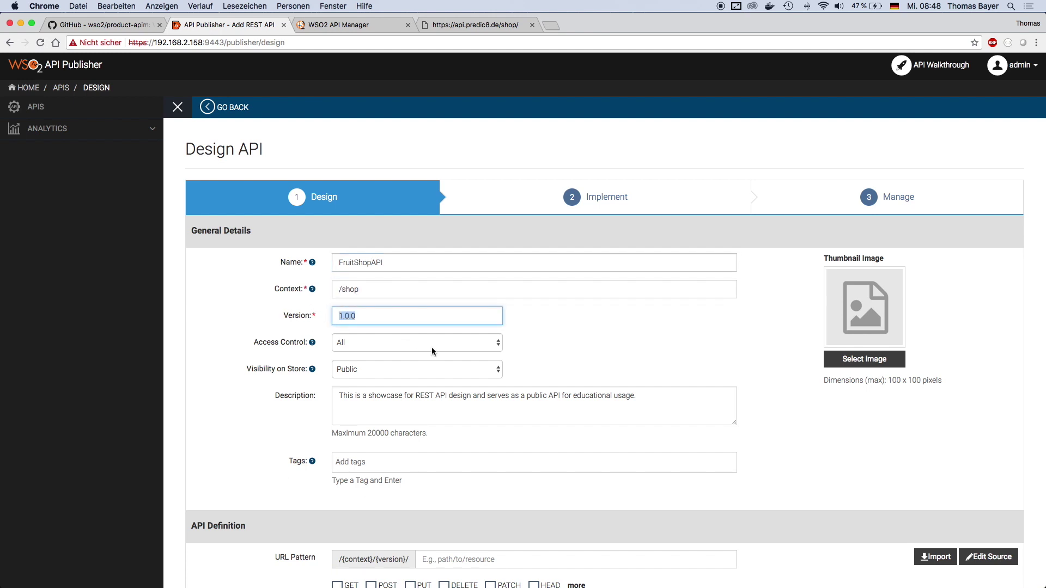
# Step: Add a resource with the URL pattern foo and the POST and PUT methods to the API definition
pyautogui.scroll(-3, 432, 347)
pyautogui.scroll(-10, 432, 351)
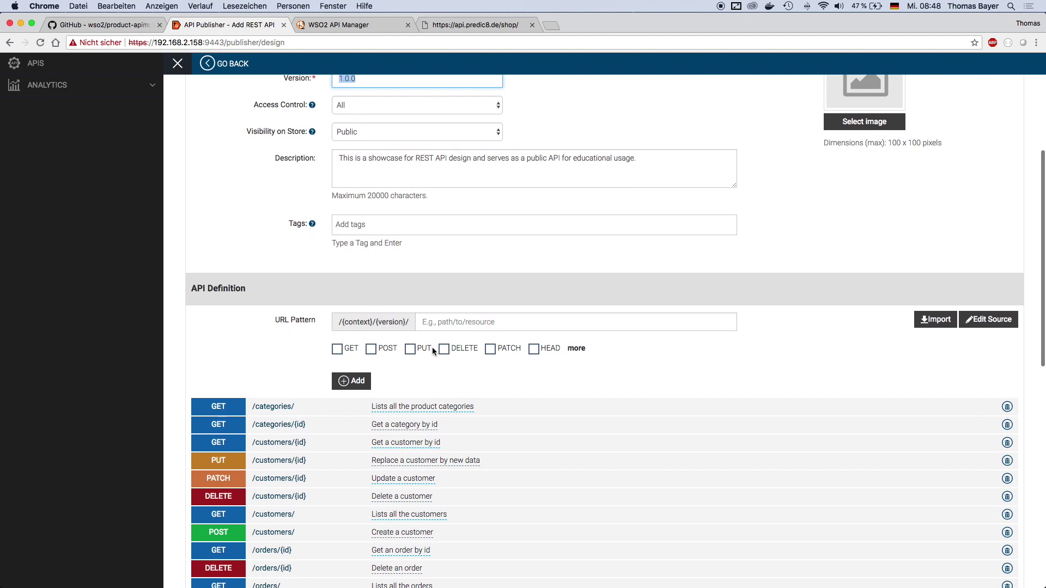
pyautogui.scroll(-2, 434, 351)
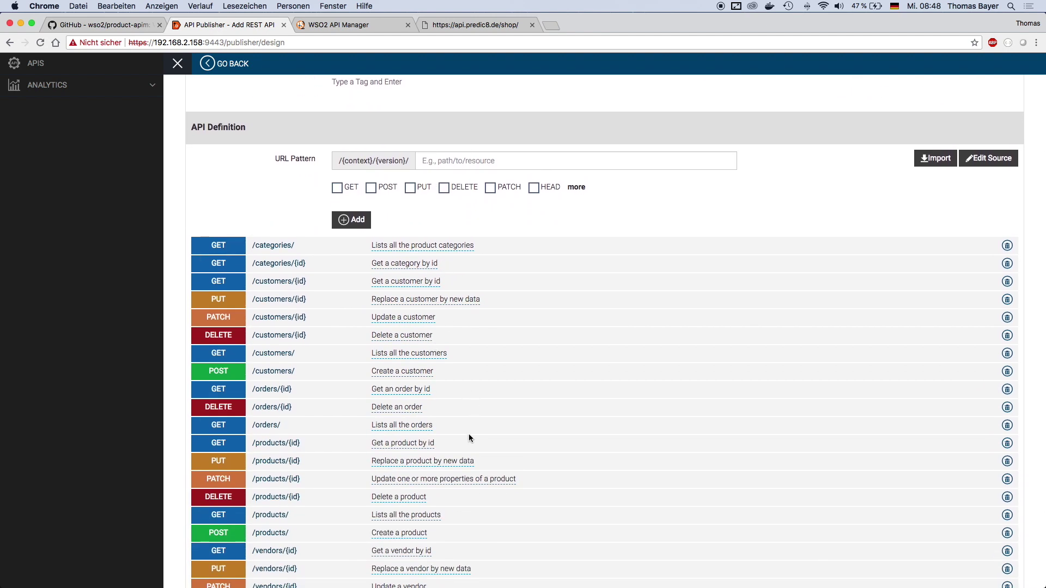
pyautogui.click(436, 161)
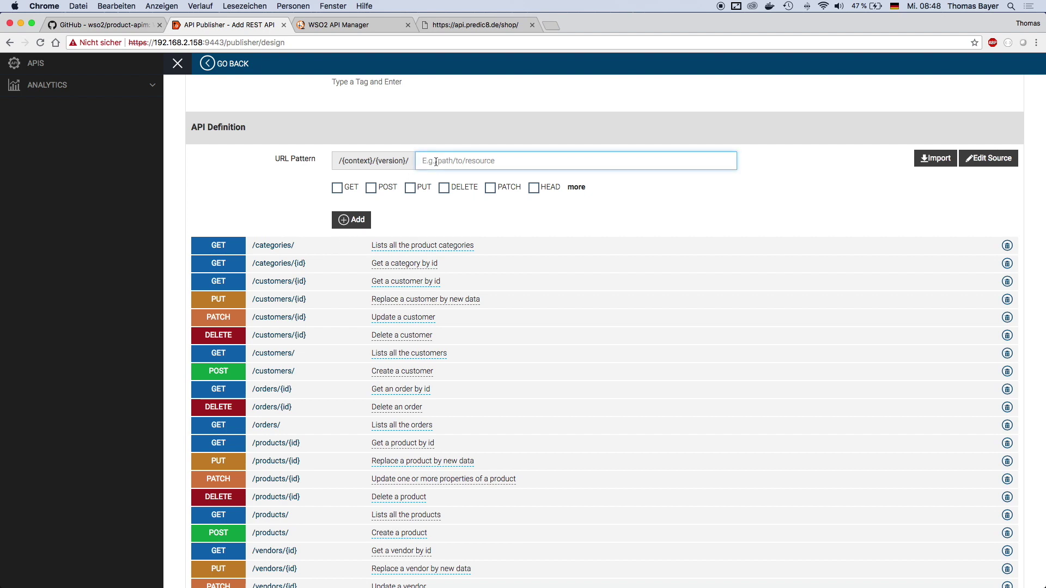
pyautogui.write('foo')
pyautogui.click(376, 189)
pyautogui.click(411, 188)
pyautogui.click(351, 220)
pyautogui.scroll(-3, 586, 427)
pyautogui.scroll(-5, 587, 427)
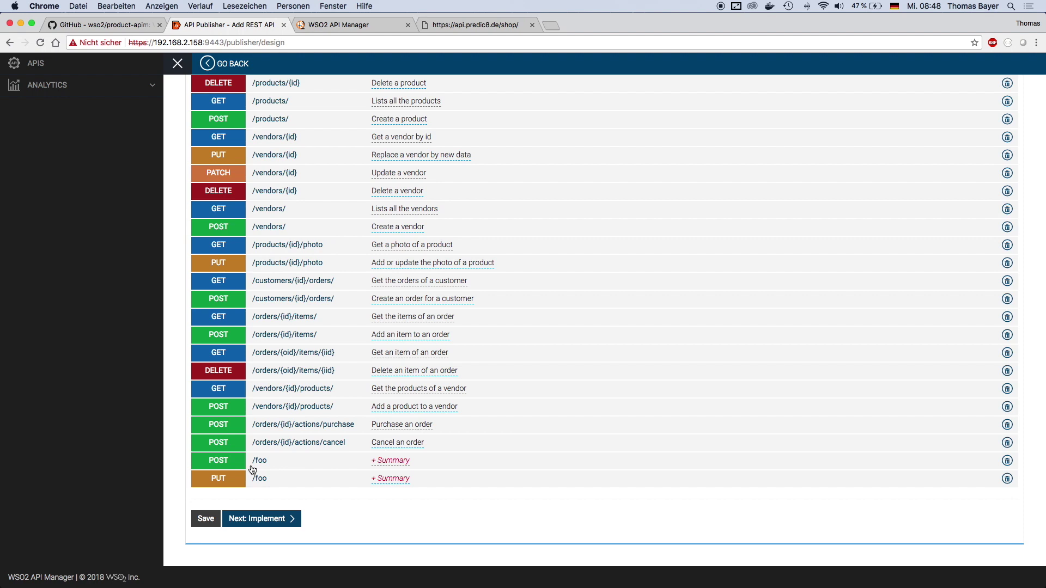
# Step: Examine the API's Swagger source and the GET /customers/ documentation with the error list hidden, and leave the source editor without applying changes
pyautogui.scroll(15, 388, 477)
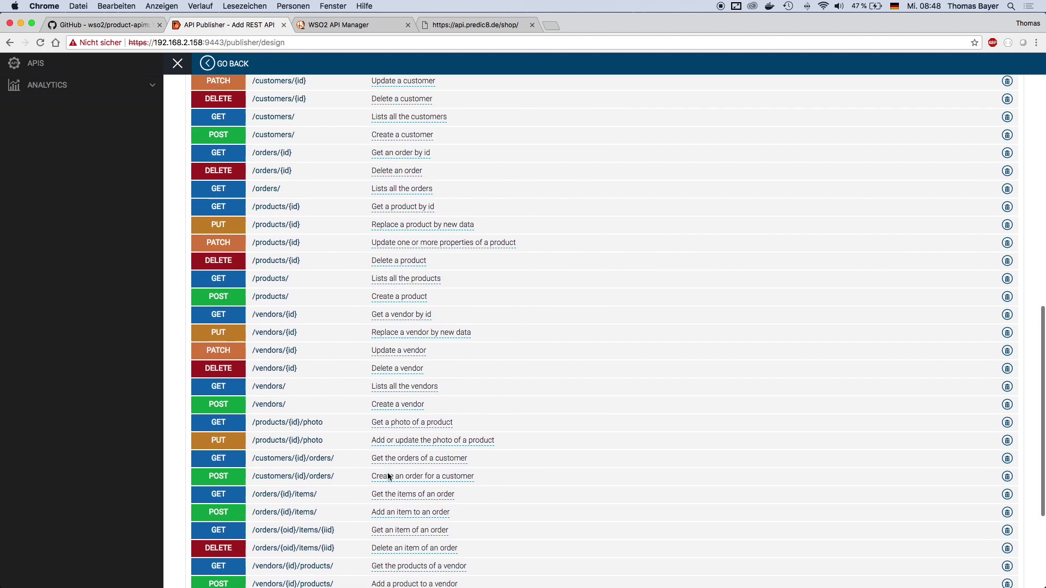
pyautogui.scroll(1, 389, 476)
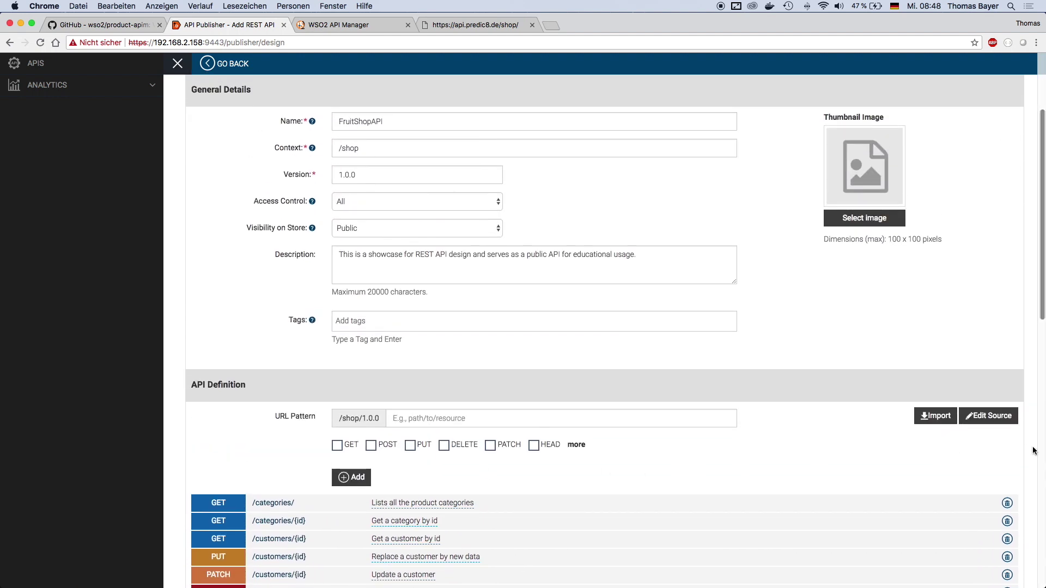
pyautogui.click(995, 417)
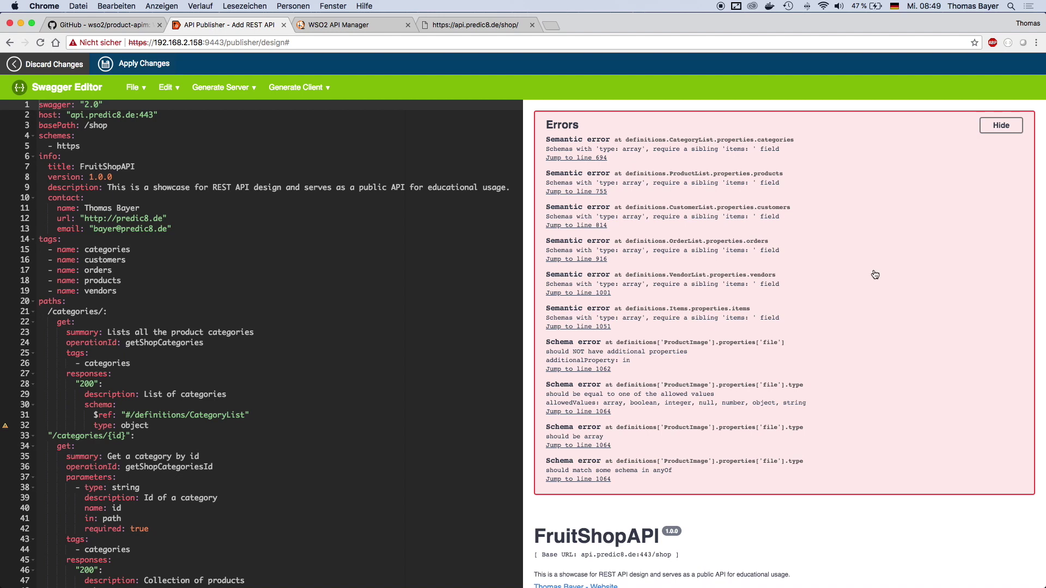
pyautogui.click(1013, 127)
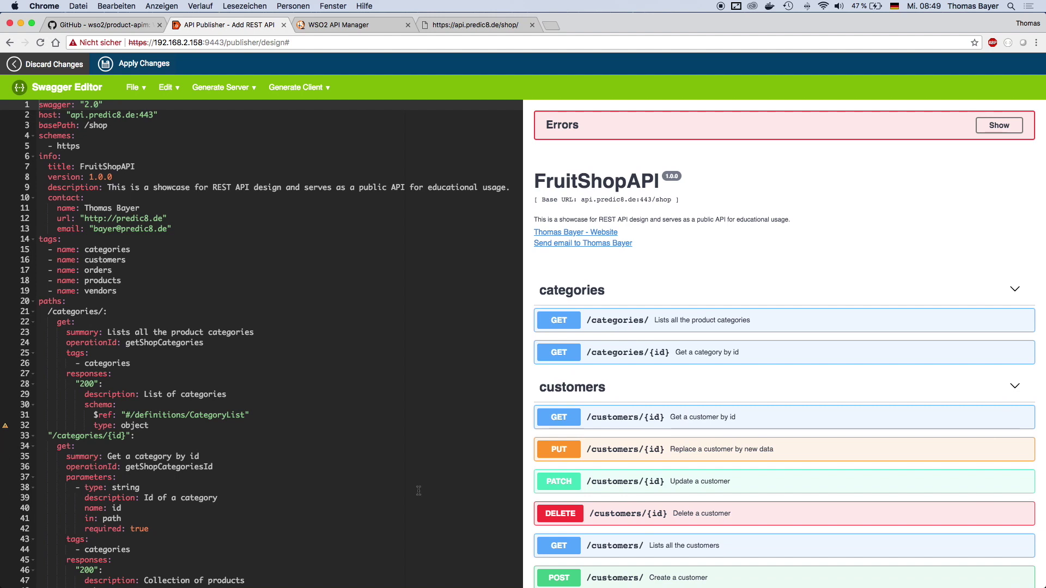
pyautogui.scroll(-5, 673, 480)
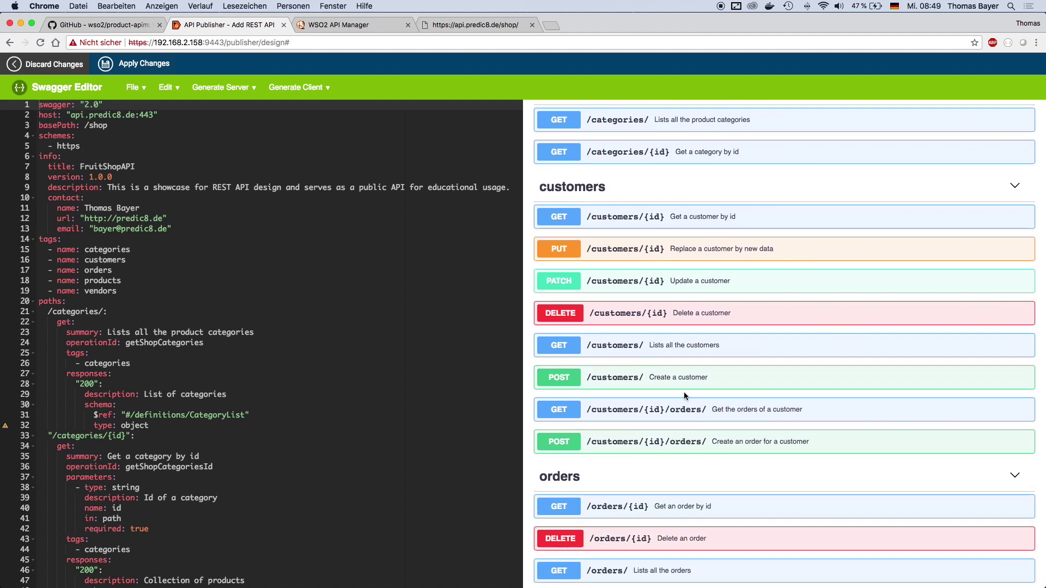
pyautogui.click(629, 351)
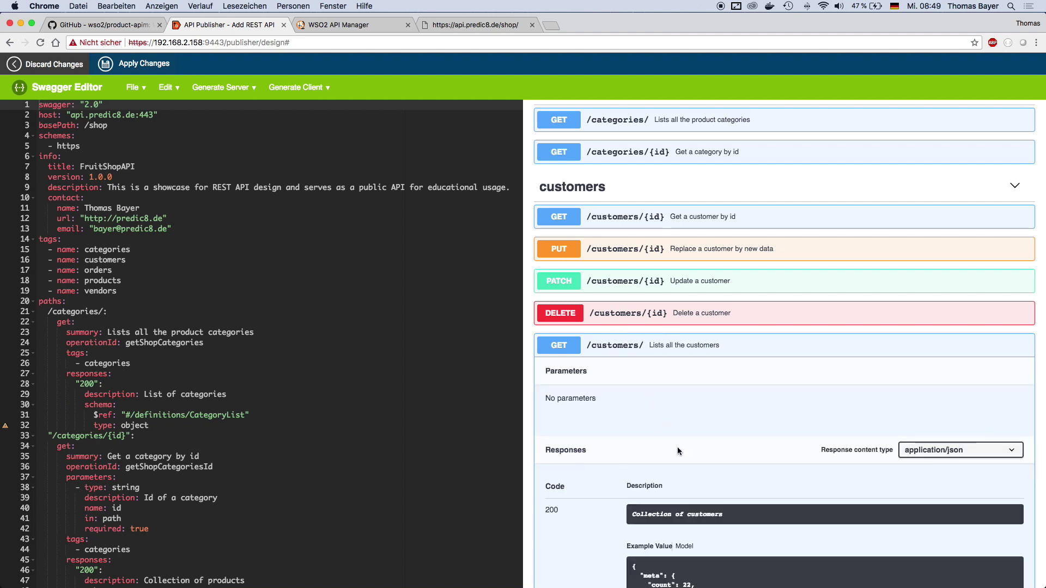
pyautogui.scroll(-5, 678, 450)
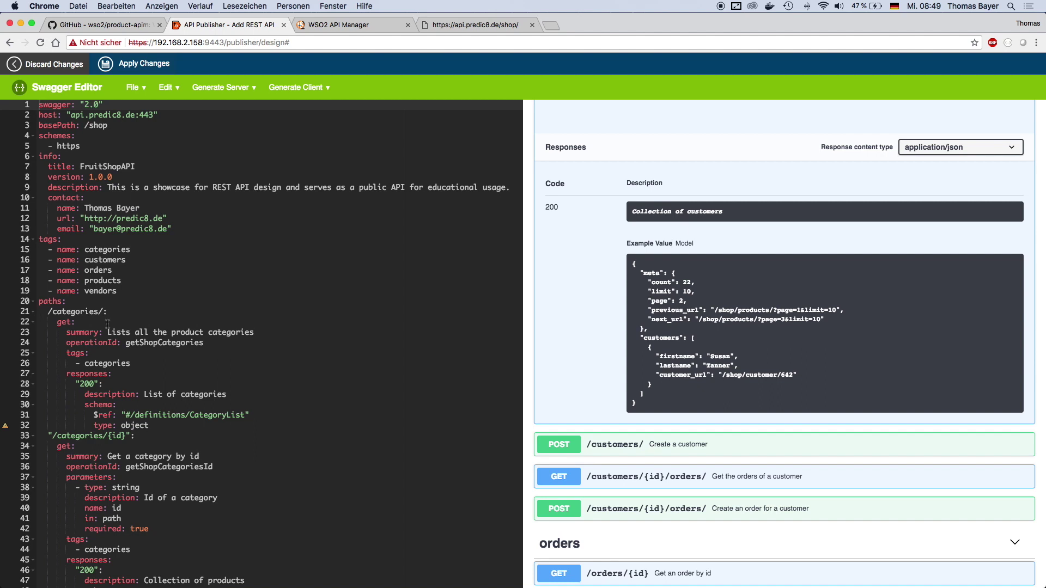
pyautogui.click(49, 70)
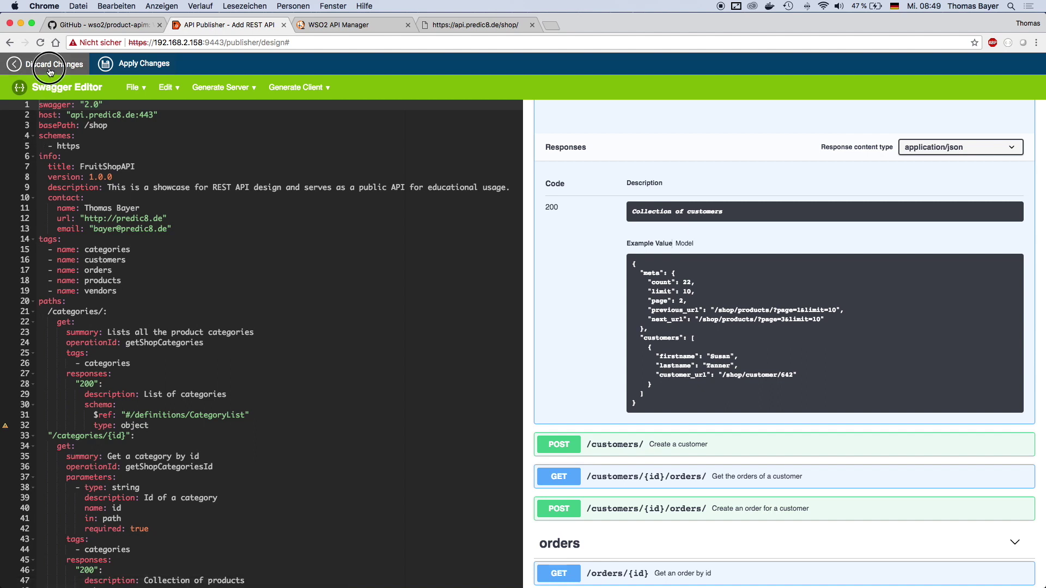
# Step: Proceed to the API's Implement stage and open the Managed API settings
pyautogui.scroll(-5, 635, 553)
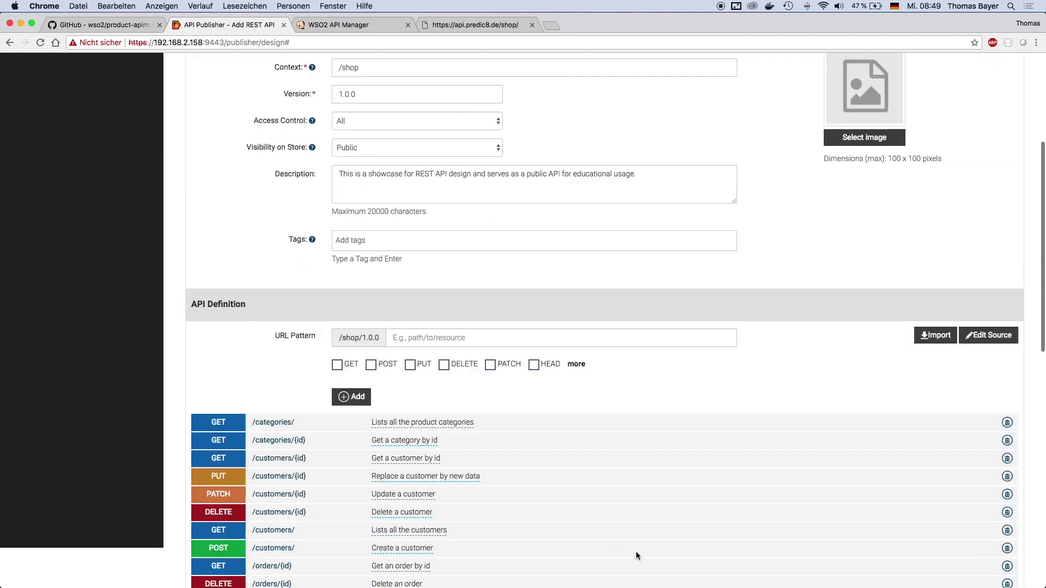
pyautogui.scroll(-15, 636, 552)
pyautogui.click(262, 519)
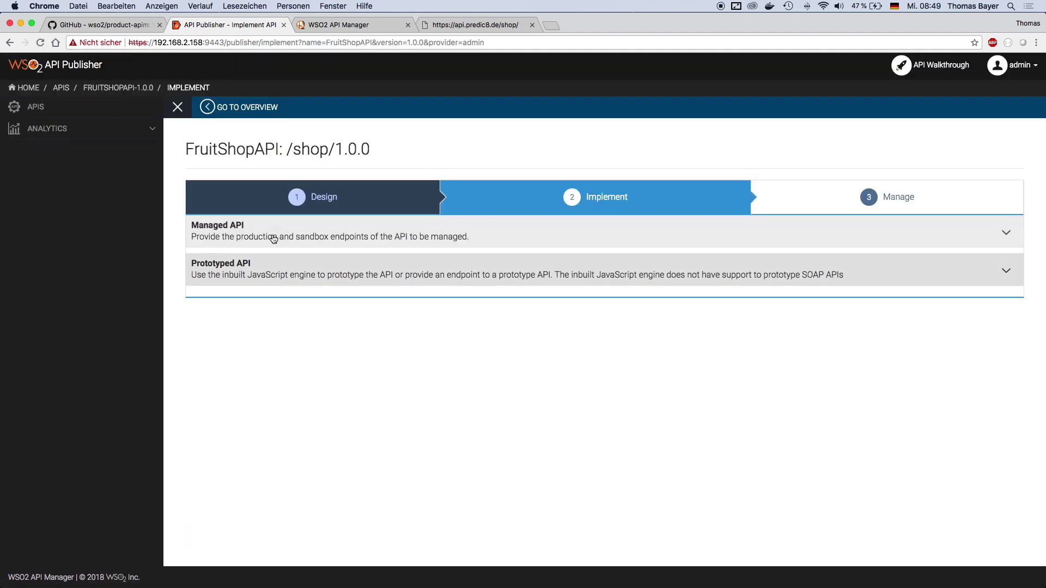
pyautogui.click(275, 235)
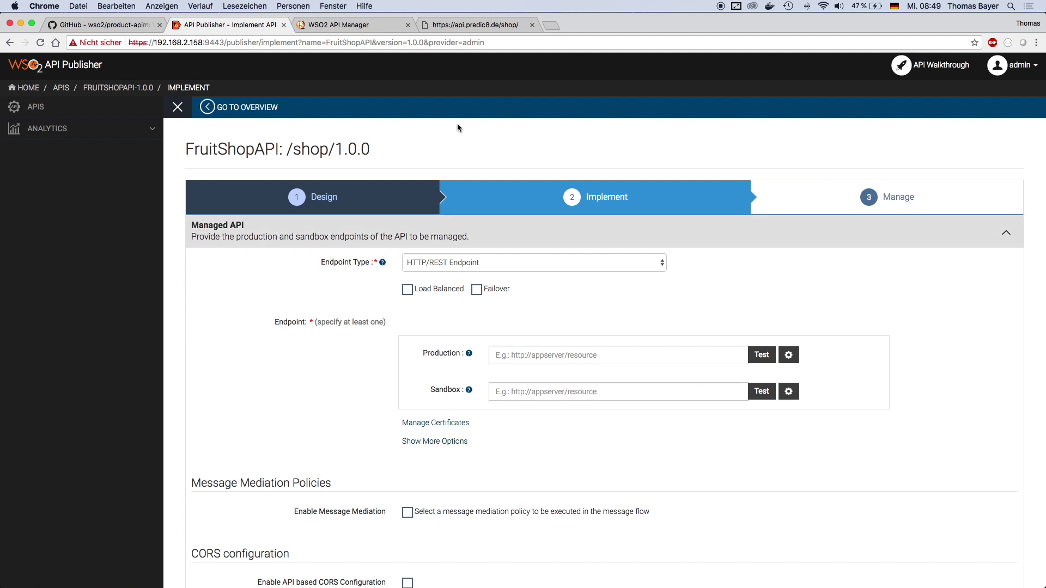
pyautogui.click(472, 25)
pyautogui.click(317, 47)
pyautogui.press('super+c')
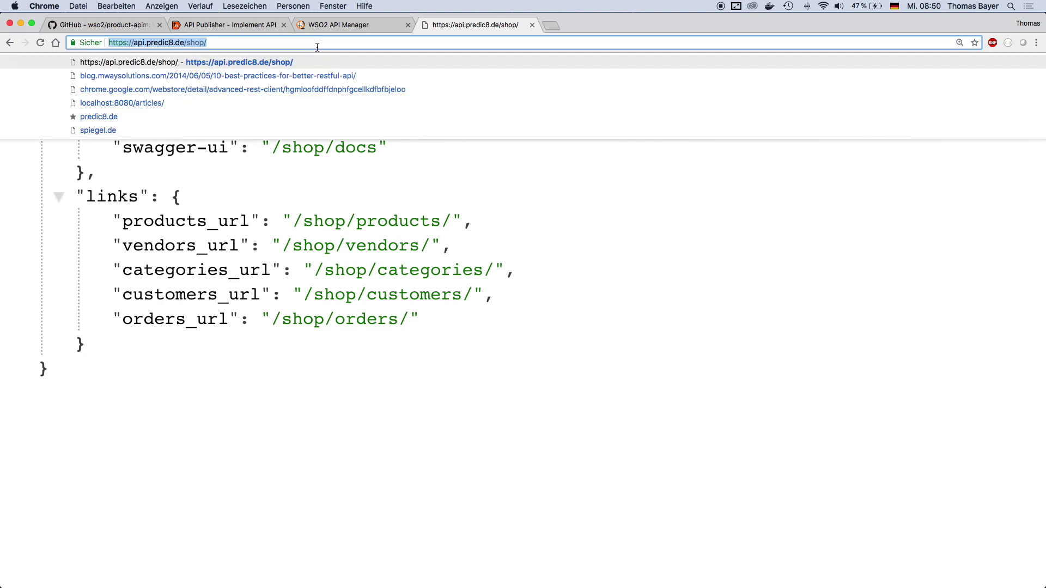
pyautogui.click(257, 28)
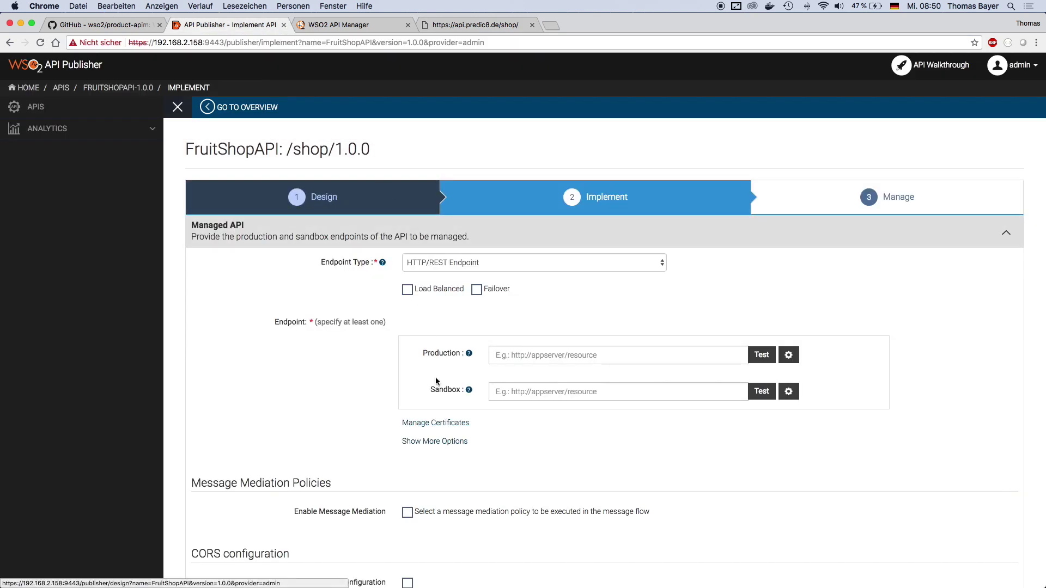
pyautogui.click(524, 356)
pyautogui.press('super+v')
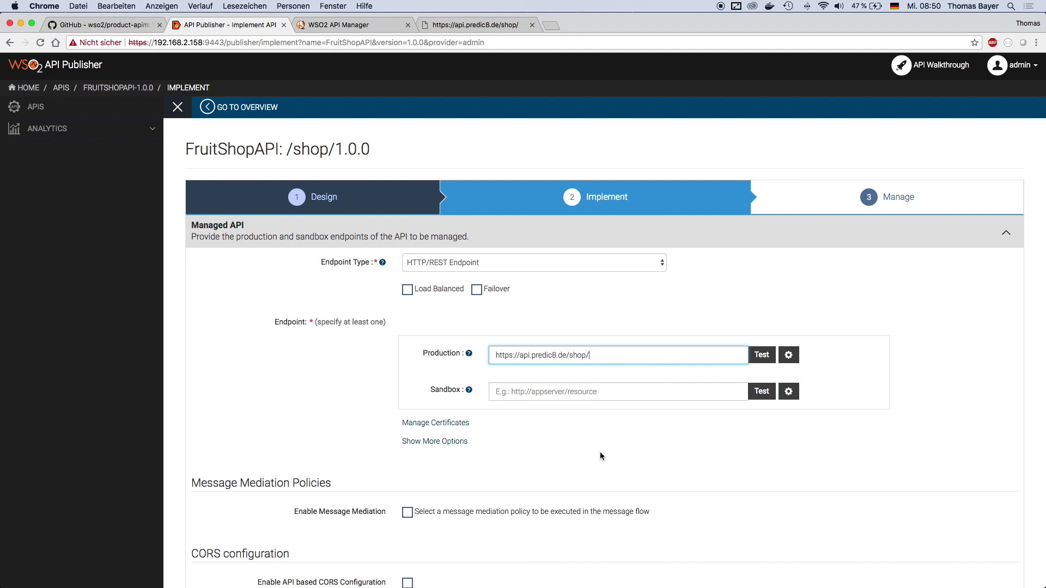
# Step: Enable message mediation and set the In Flow policy to log_in_message
pyautogui.scroll(-3, 600, 453)
pyautogui.click(407, 365)
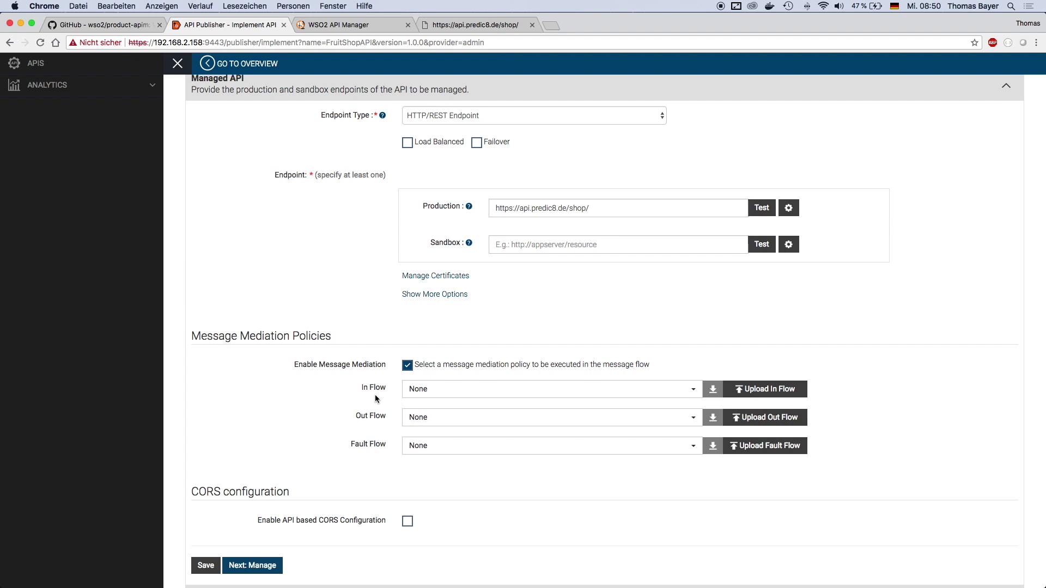
pyautogui.click(518, 393)
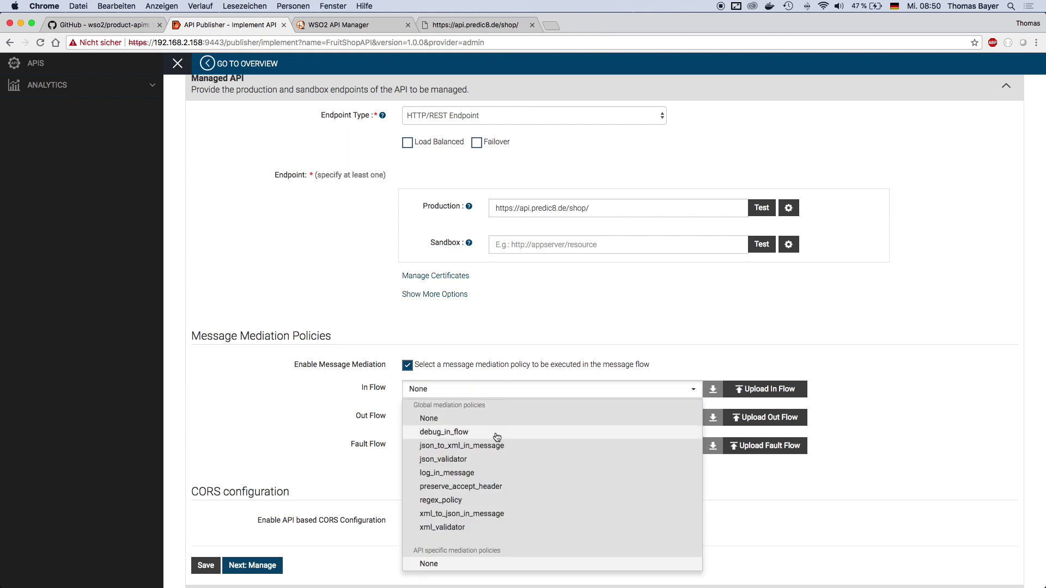
pyautogui.click(494, 474)
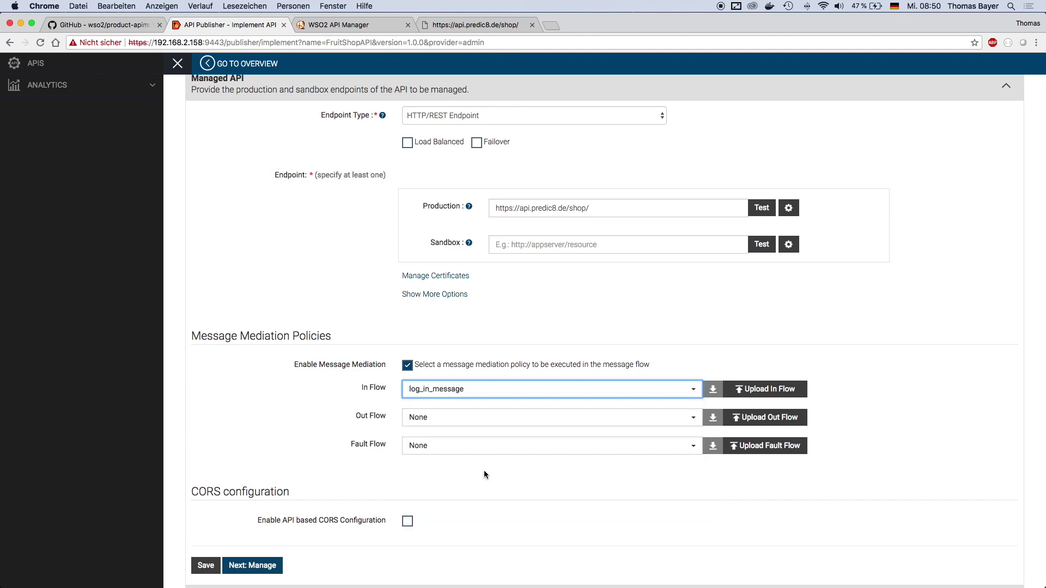
# Step: Look through the available Out Flow mediation policies without choosing one
pyautogui.scroll(-1, 514, 465)
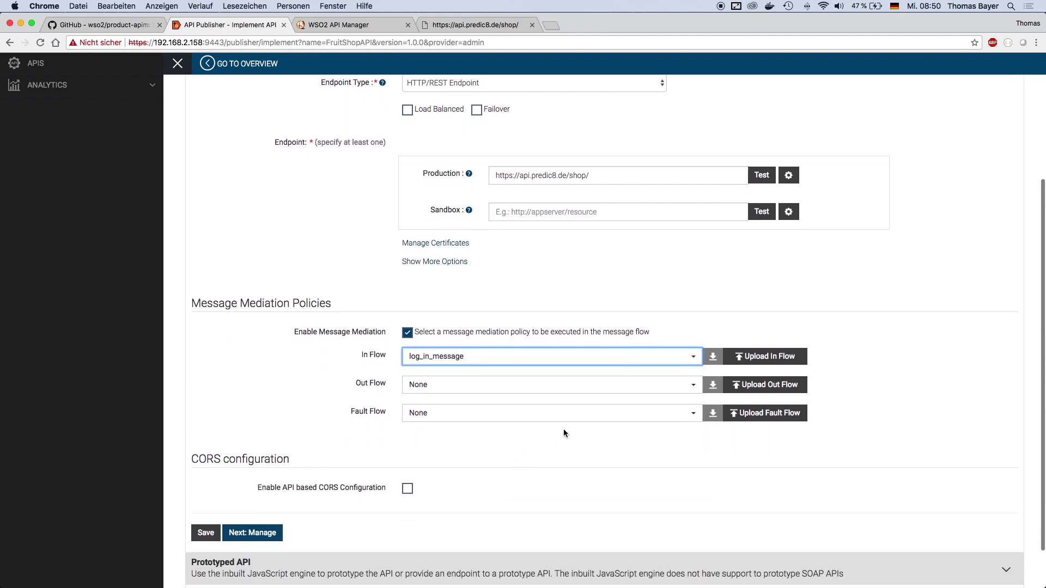
pyautogui.click(690, 388)
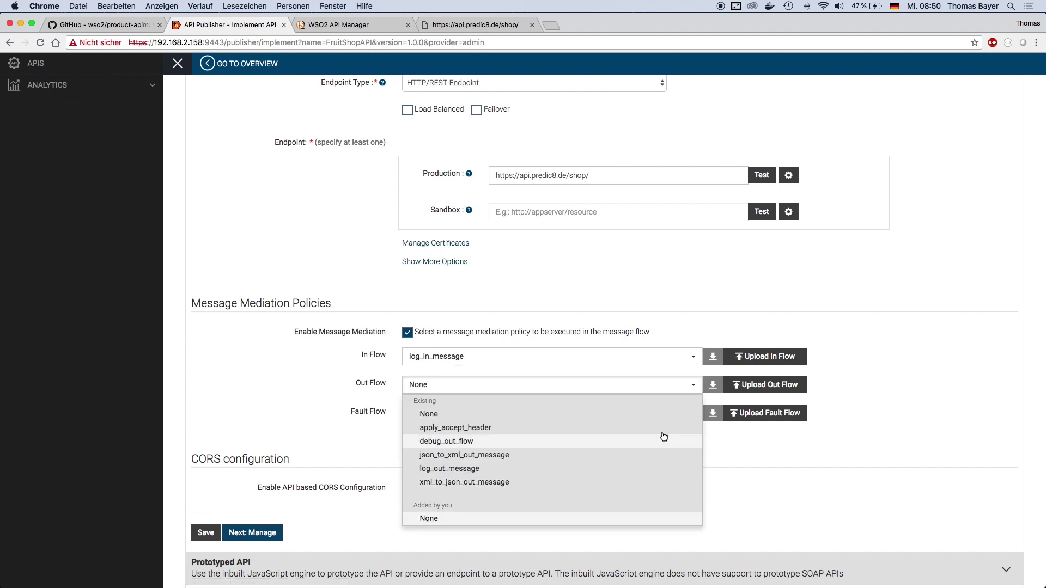
pyautogui.scroll(-1, 668, 463)
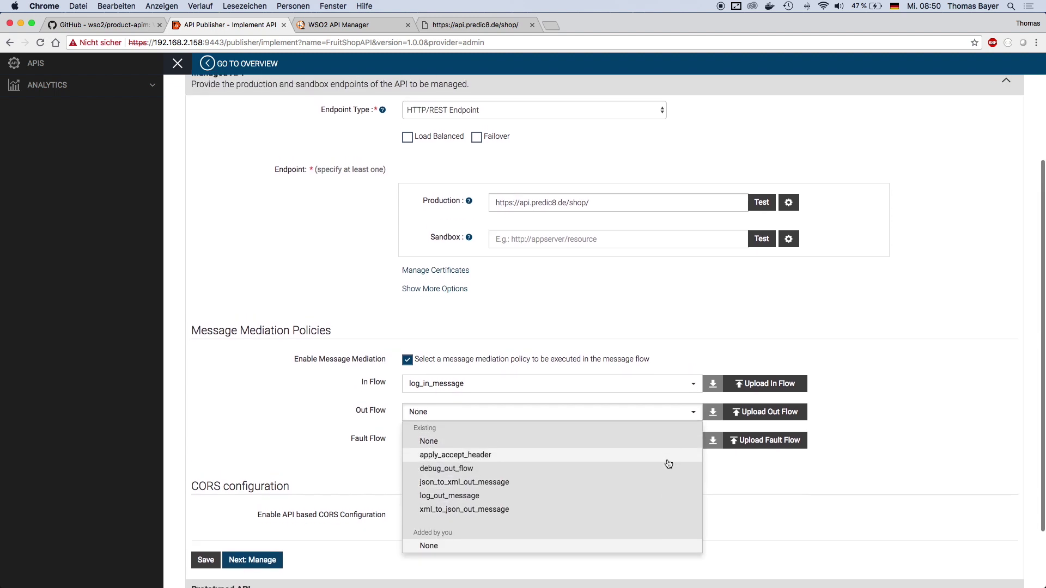
pyautogui.click(721, 452)
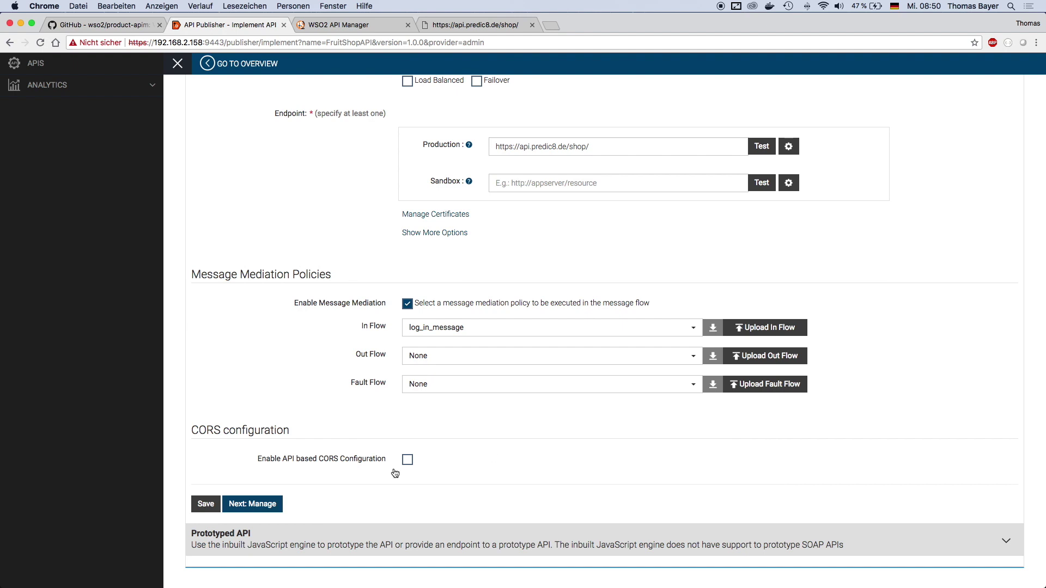
# Step: Proceed to the API's Manage stage and enable the Unlimited, Gold and Silver subscription tiers
pyautogui.click(277, 511)
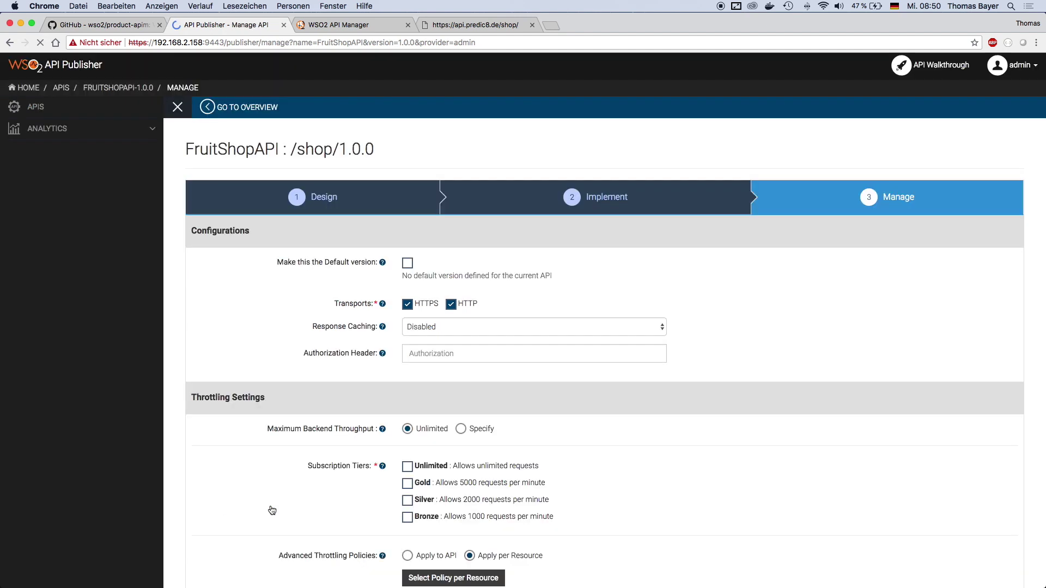
pyautogui.scroll(-1, 332, 507)
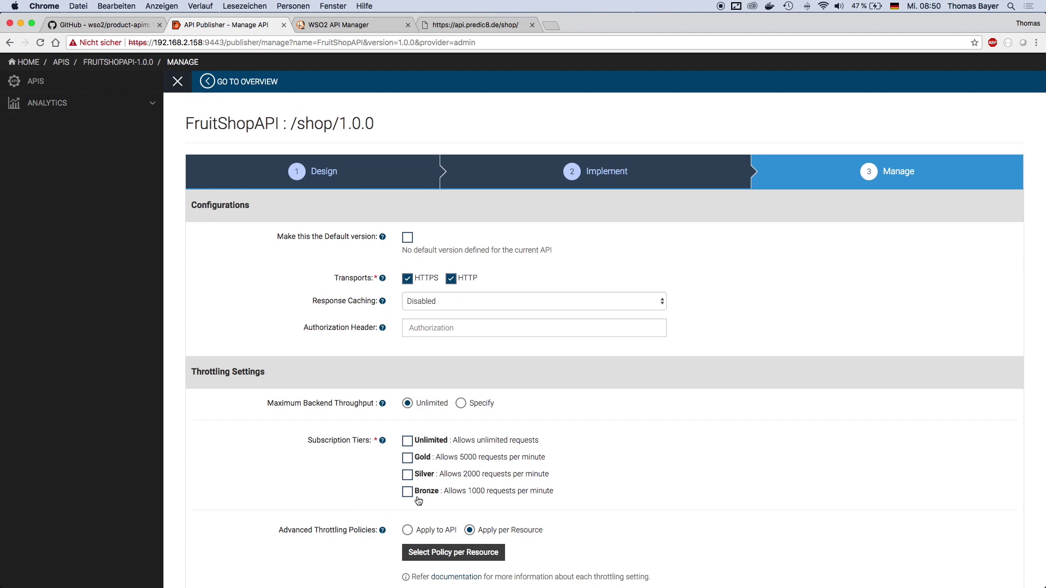
pyautogui.scroll(-3, 442, 496)
pyautogui.scroll(-2, 442, 495)
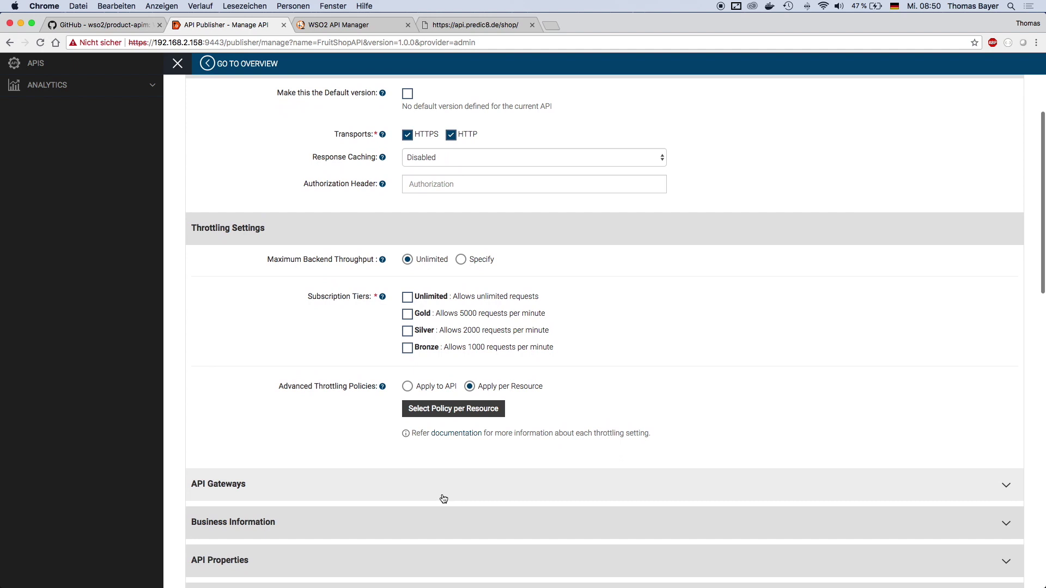
pyautogui.click(409, 298)
pyautogui.click(408, 316)
pyautogui.click(408, 331)
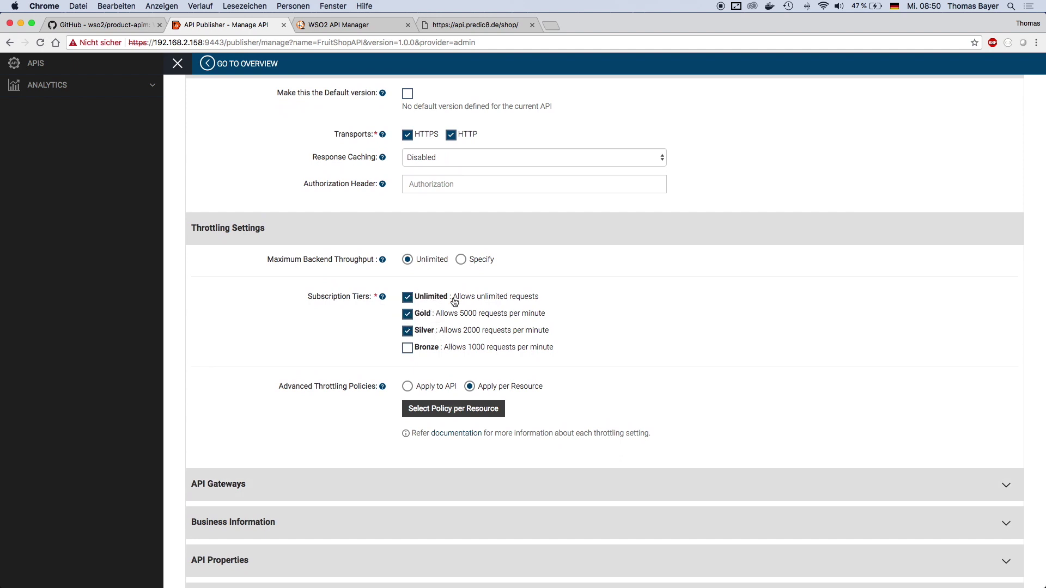
# Step: Save and publish the FruitShopAPI from the end of the Manage stage
pyautogui.scroll(-5, 506, 448)
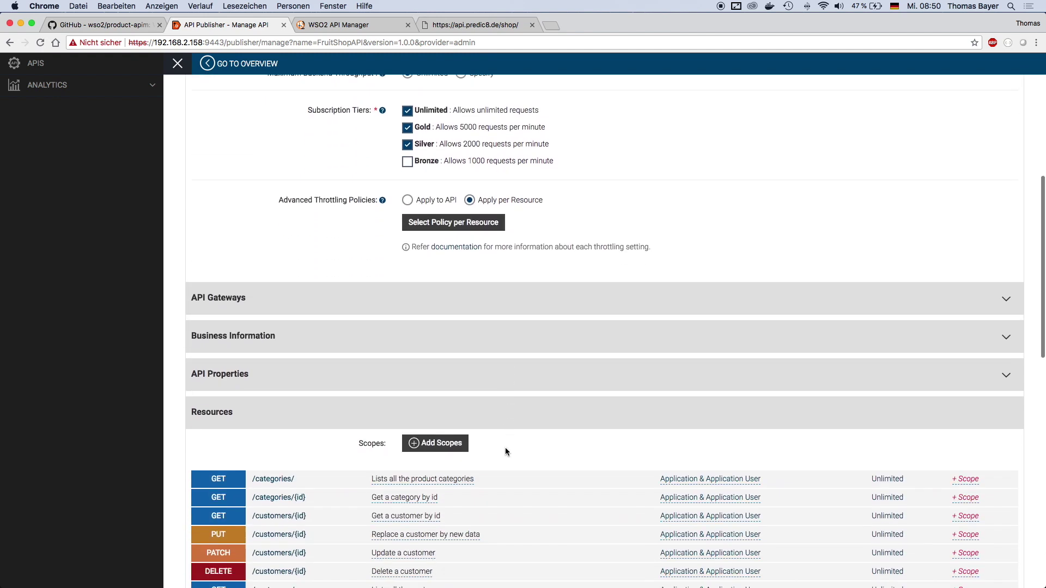
pyautogui.scroll(-15, 505, 451)
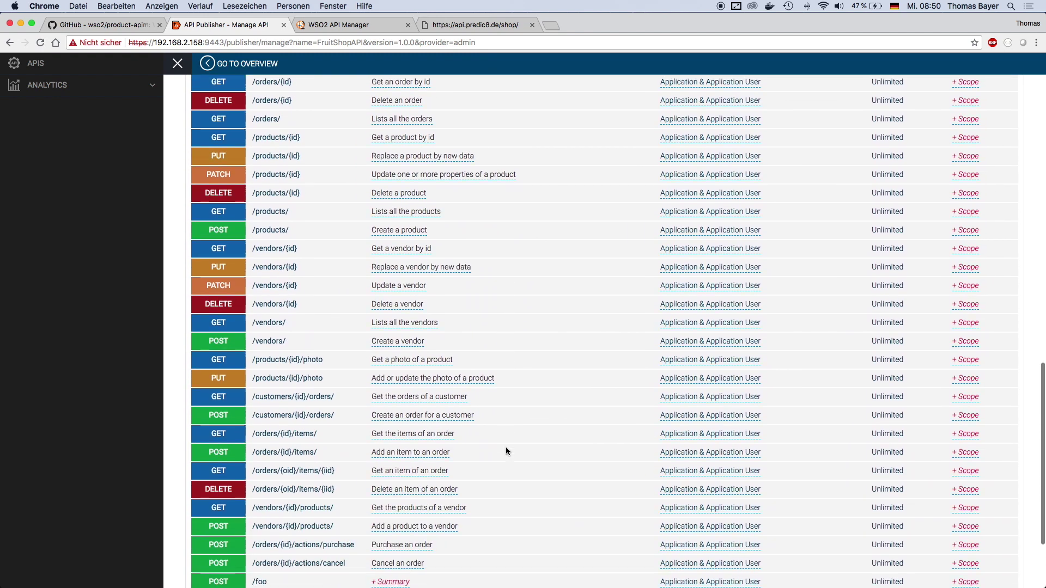
pyautogui.click(246, 524)
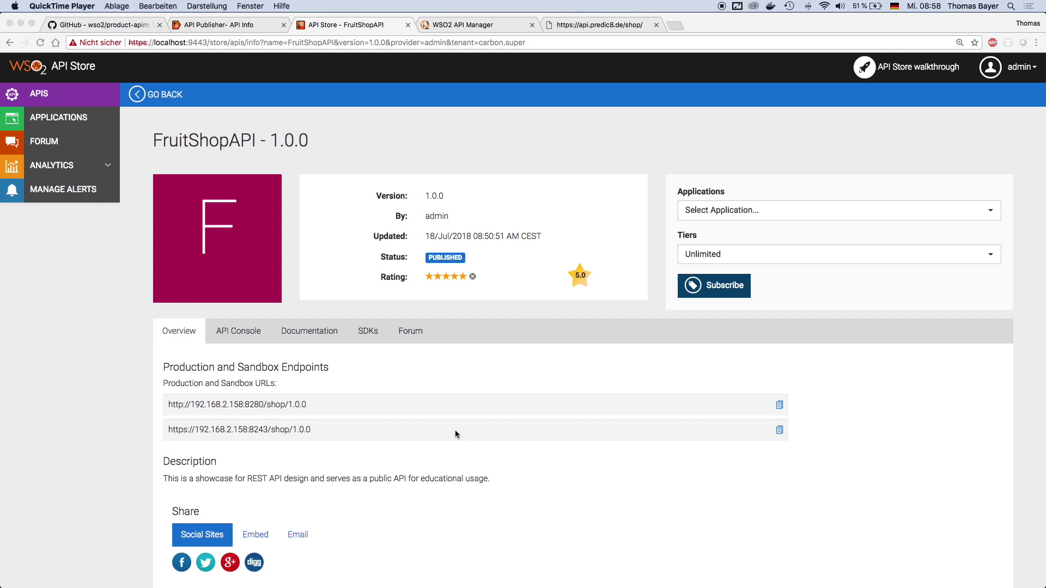
# Step: In the API Store, try out the GET /categories/ operation in FruitShopAPI's API Console and execute the request
pyautogui.click(241, 333)
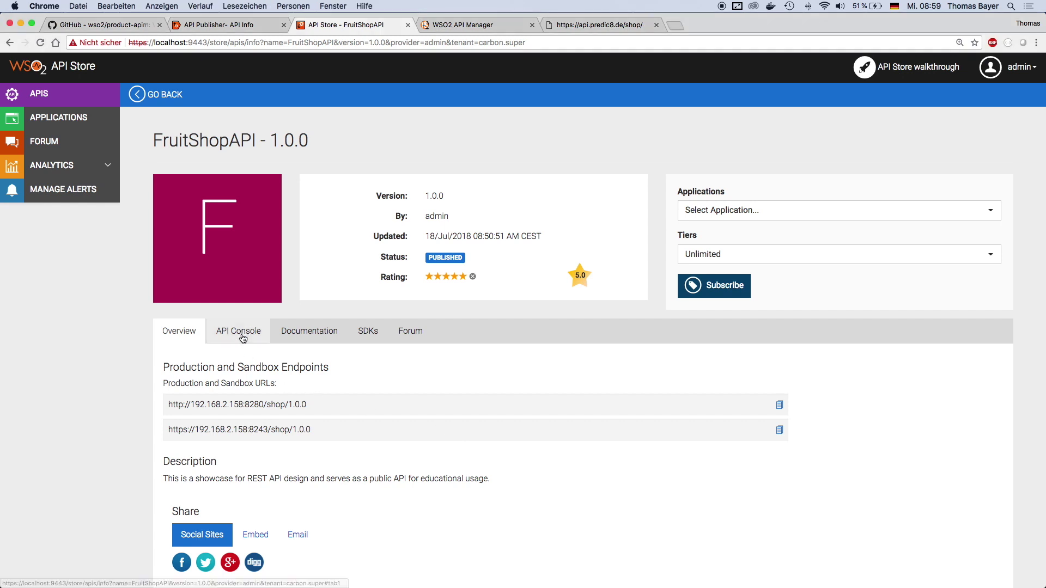
pyautogui.scroll(-4, 609, 524)
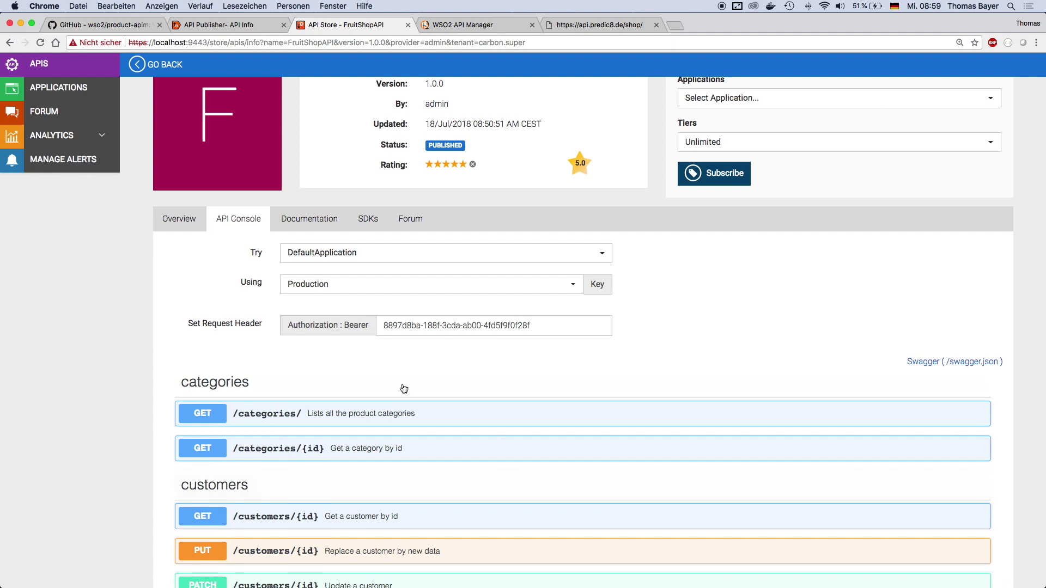
pyautogui.click(411, 423)
pyautogui.scroll(-3, 670, 551)
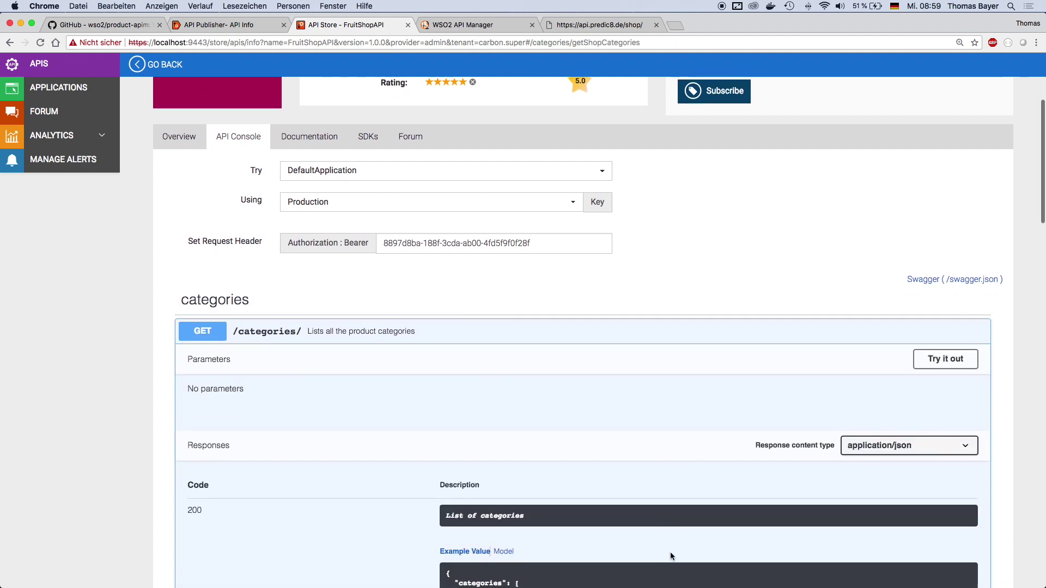
pyautogui.scroll(-2, 708, 518)
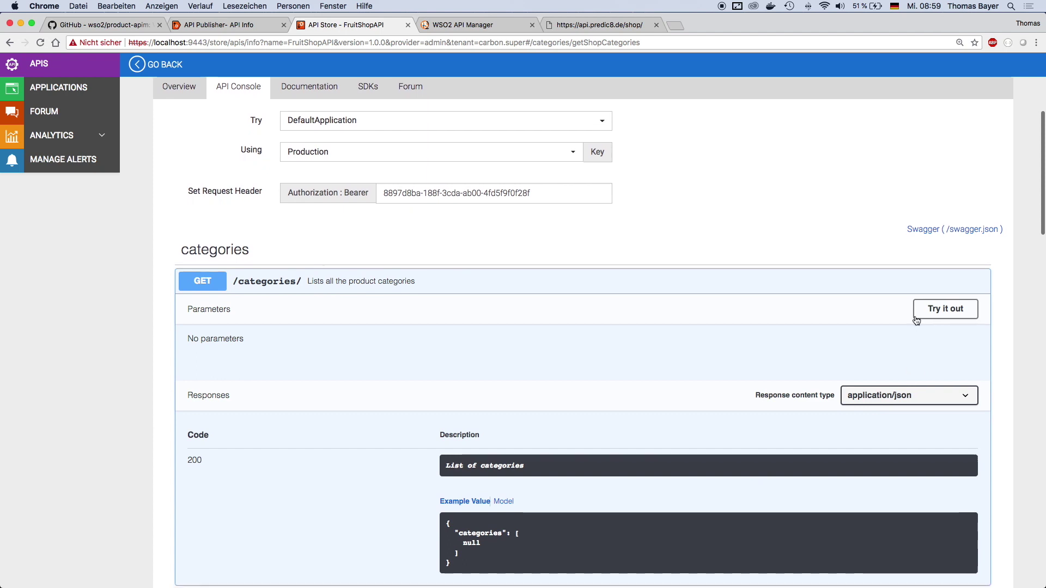
pyautogui.click(918, 316)
pyautogui.click(698, 388)
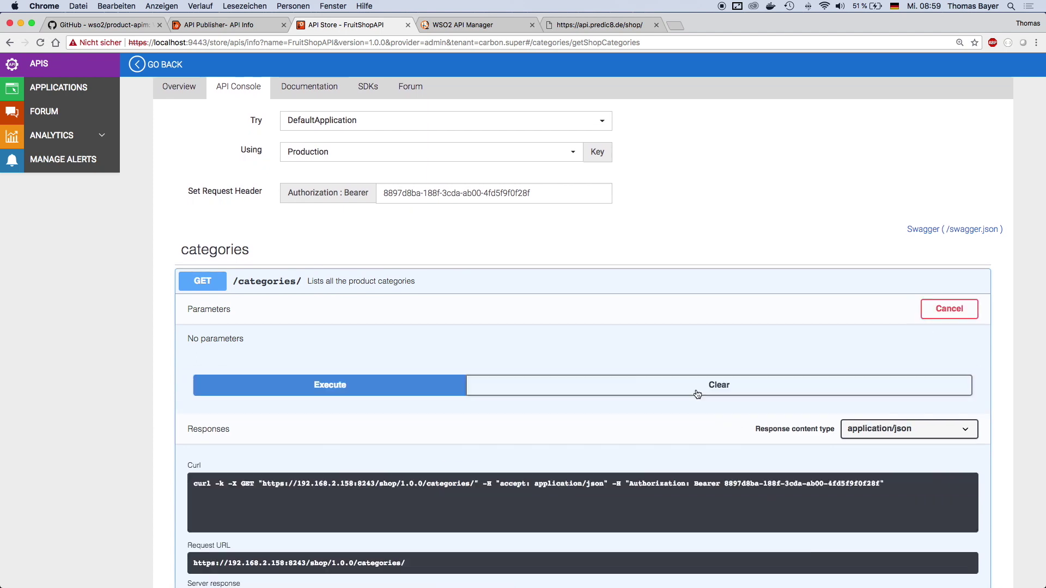
# Step: Examine the server response to the GET /categories/ request, including its code, body and headers
pyautogui.scroll(-3, 707, 427)
pyautogui.scroll(-2, 707, 431)
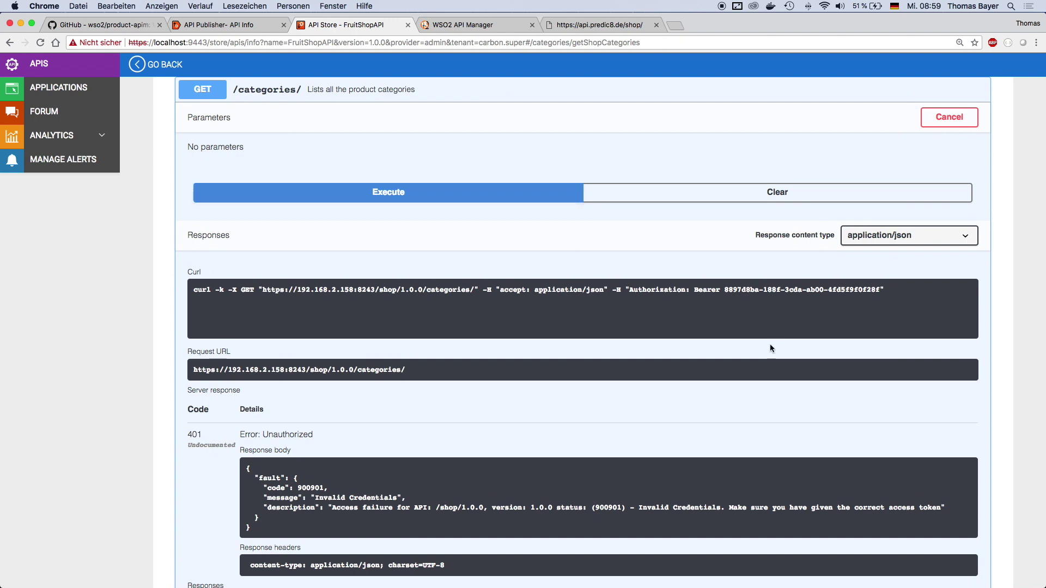
pyautogui.scroll(-2, 770, 345)
pyautogui.scroll(5, 620, 458)
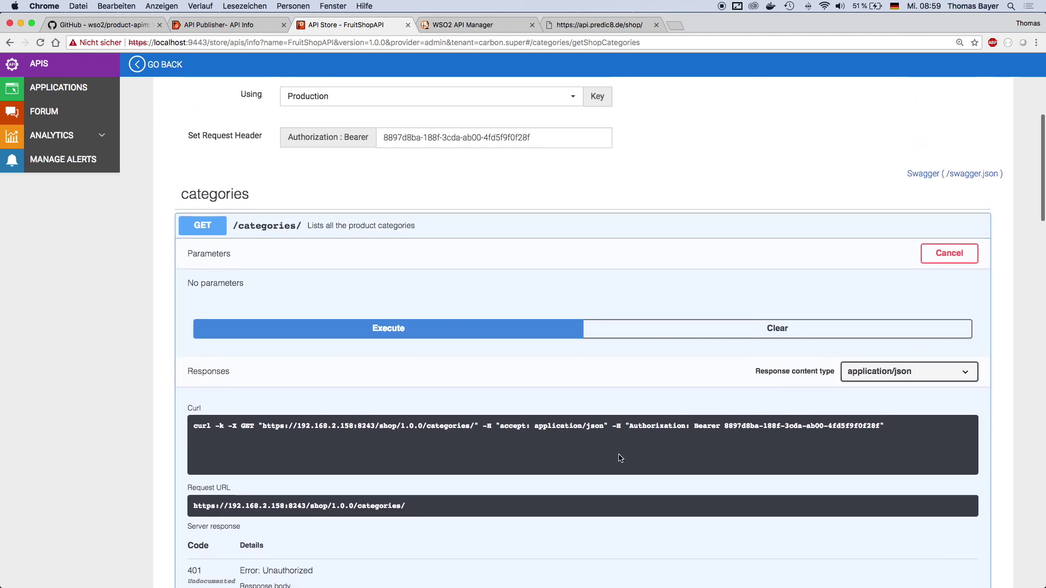
pyautogui.scroll(-4, 619, 458)
pyautogui.scroll(-5, 589, 470)
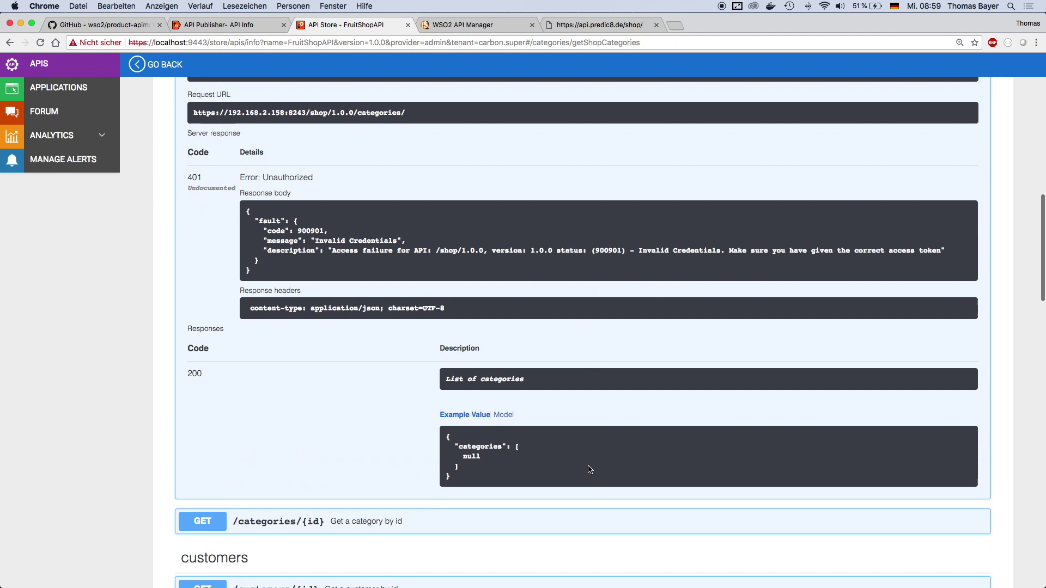
# Step: Create a new application named ClientShop from the FruitShopAPI page and return to the API's detail page
pyautogui.scroll(12, 588, 469)
pyautogui.scroll(1, 589, 470)
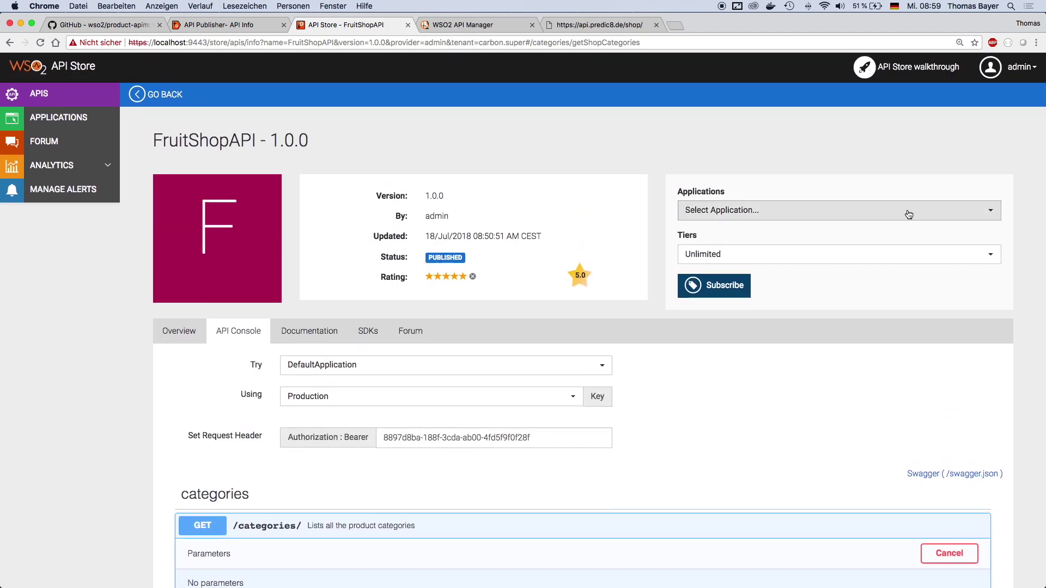
pyautogui.click(749, 218)
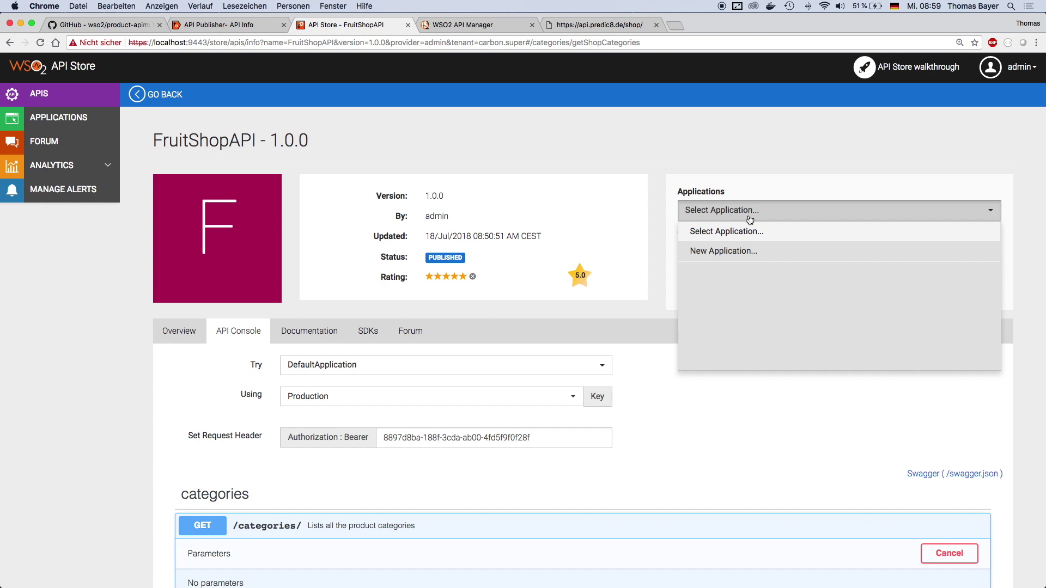
pyautogui.click(747, 254)
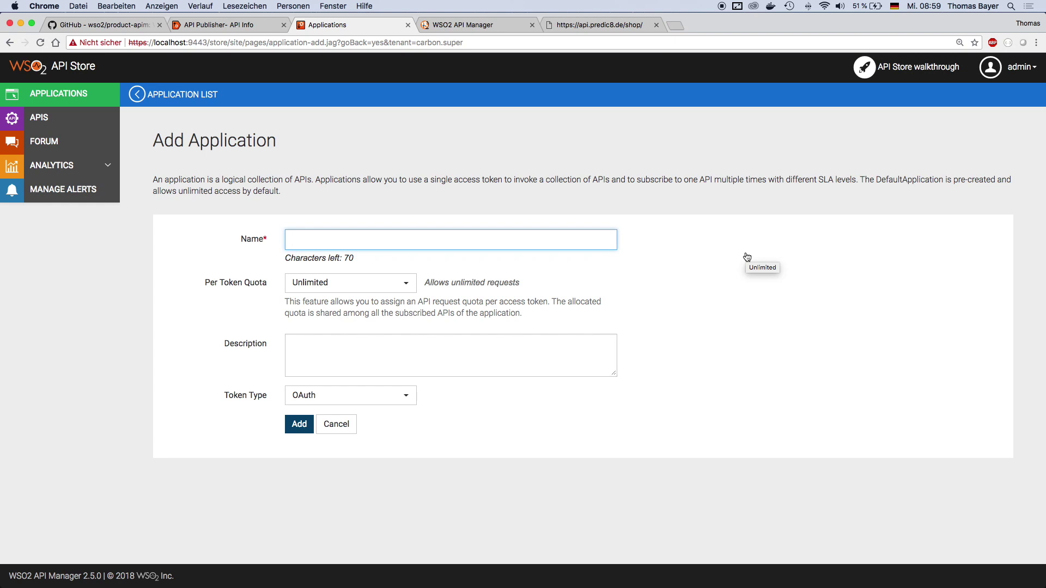
pyautogui.write('Client')
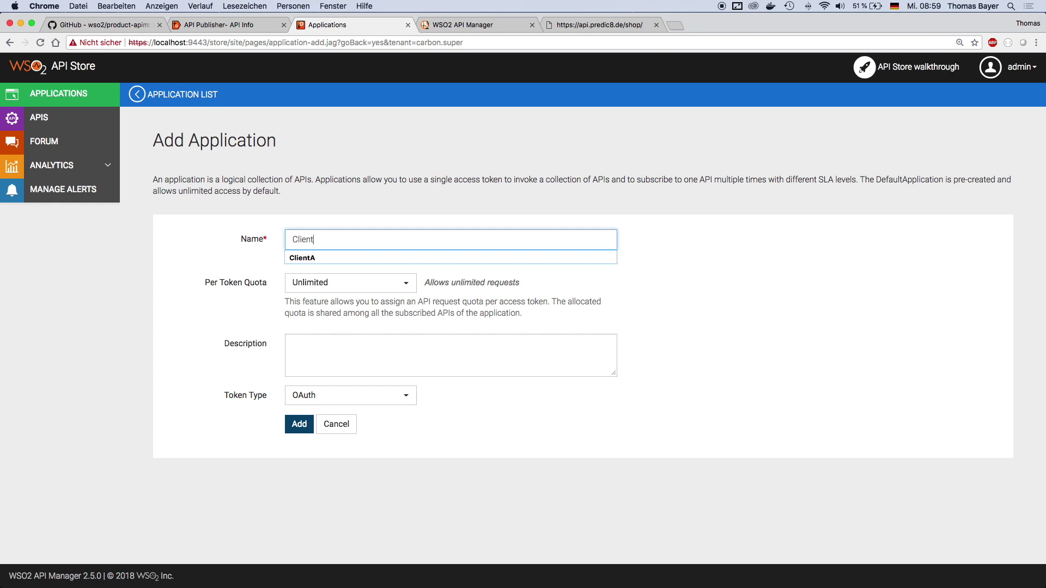
pyautogui.write('Shop')
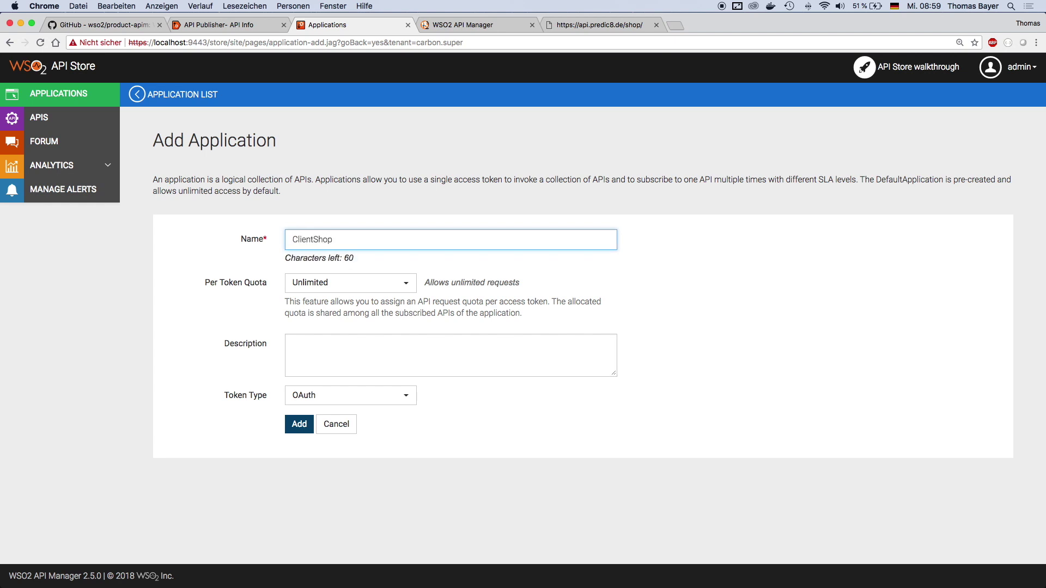
pyautogui.click(711, 265)
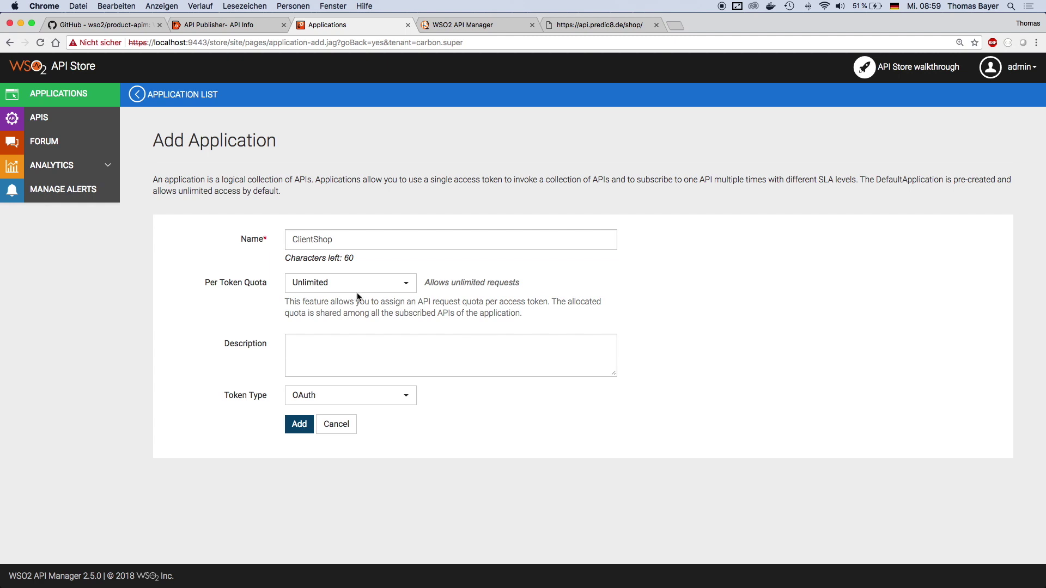
pyautogui.click(299, 434)
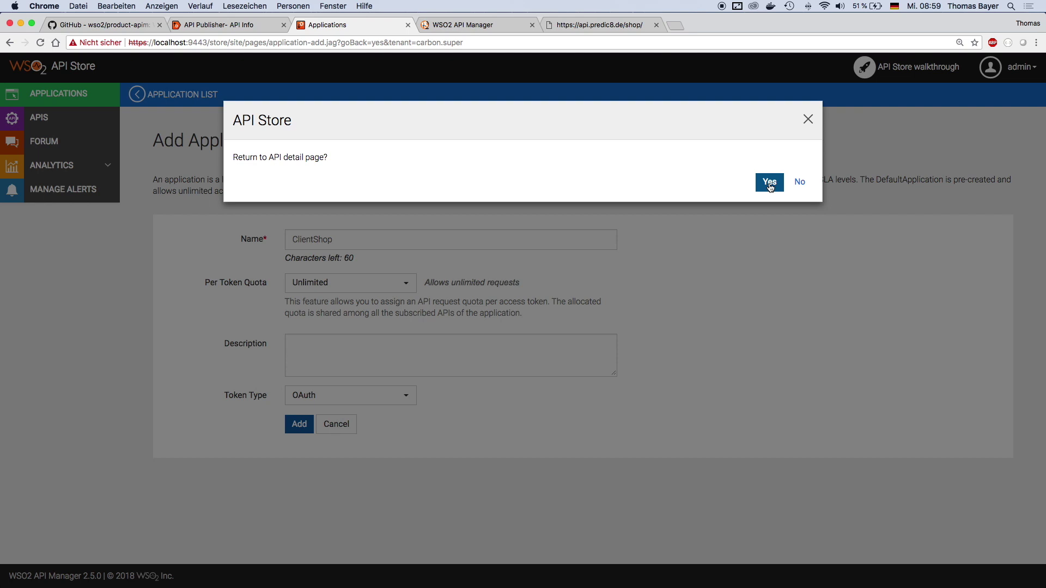
pyautogui.click(770, 186)
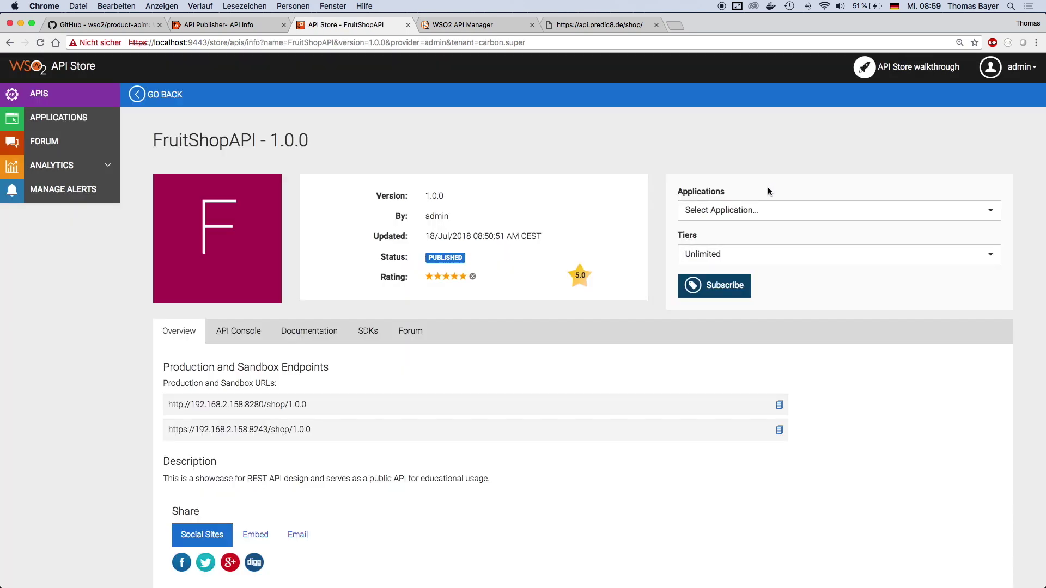
# Step: Subscribe the ClientShop application to FruitShopAPI with the Gold tier
pyautogui.click(726, 216)
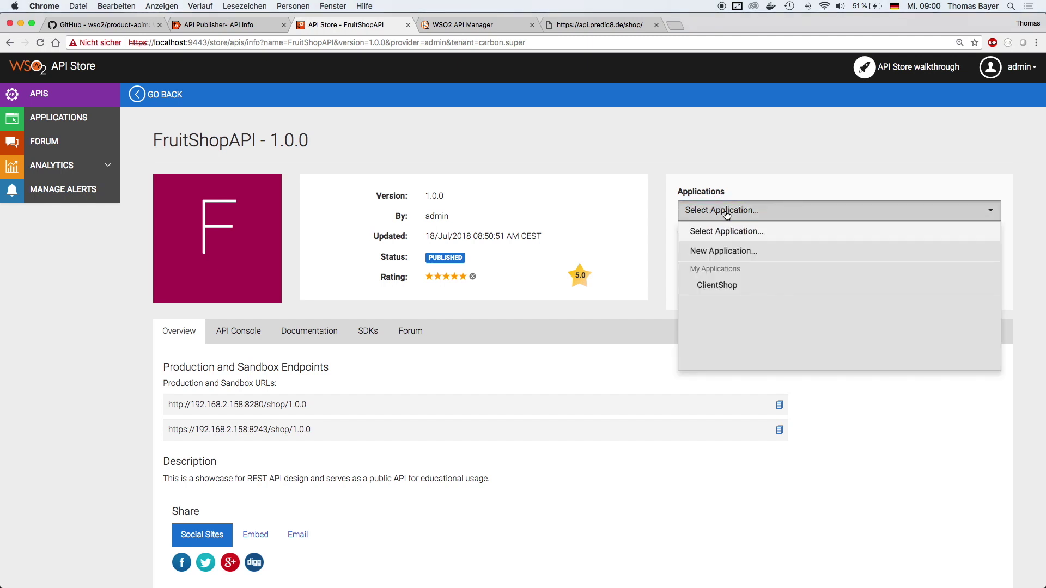
pyautogui.click(719, 285)
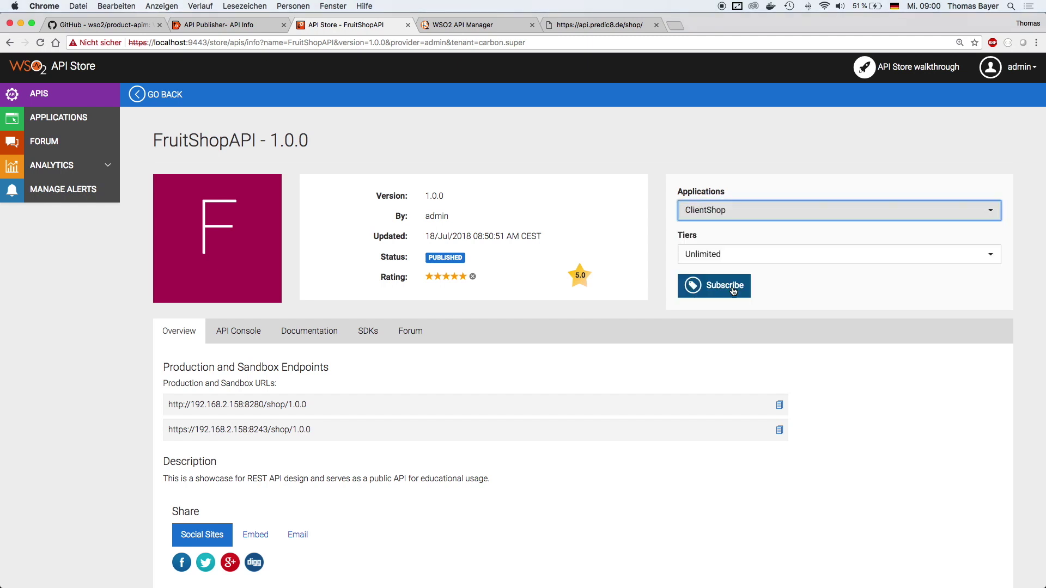
pyautogui.click(709, 264)
pyautogui.click(718, 310)
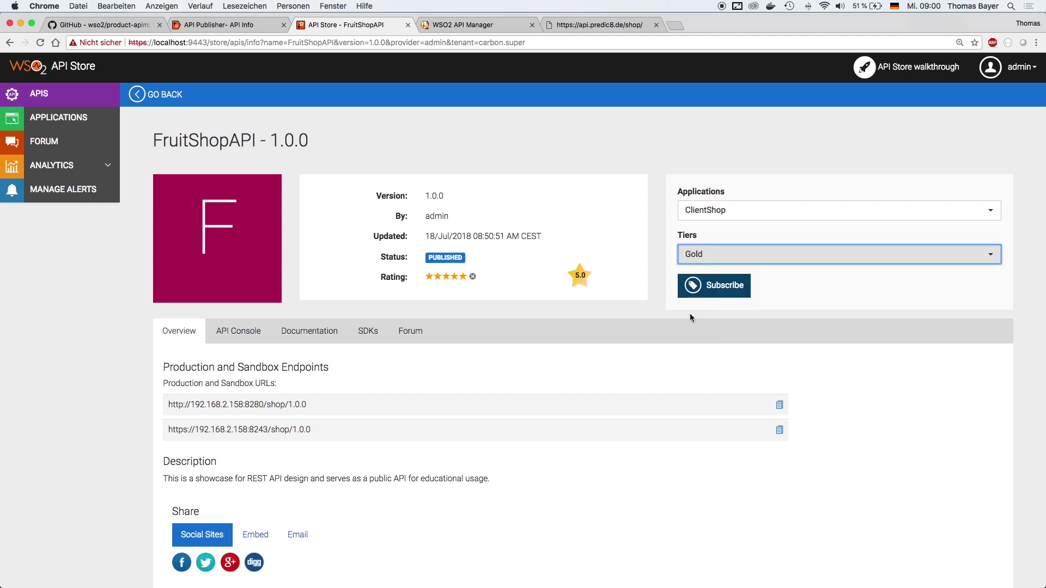
pyautogui.click(726, 291)
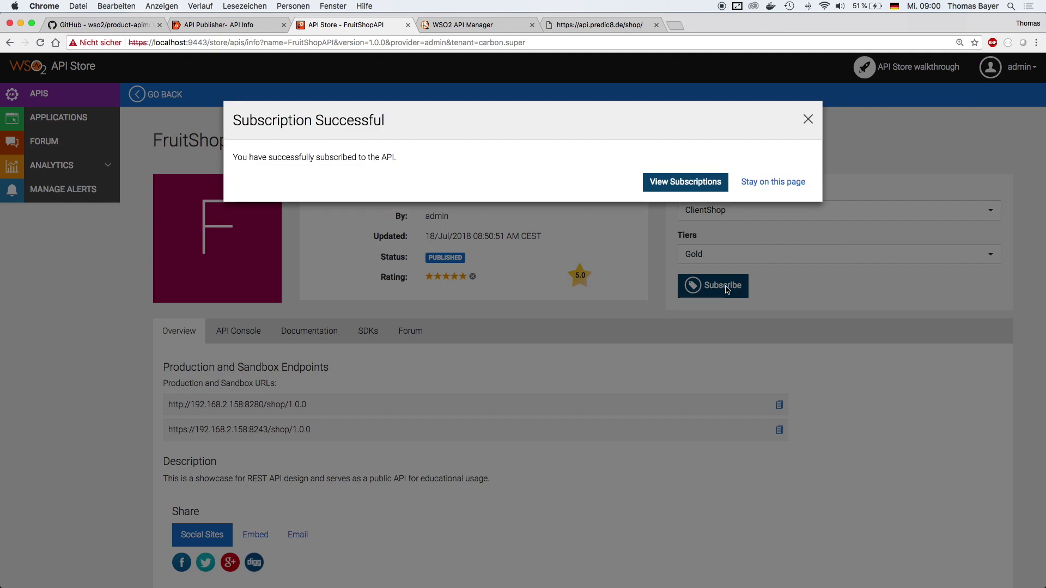
# Step: View the ClientShop application's subscriptions and generate its production keys
pyautogui.click(708, 185)
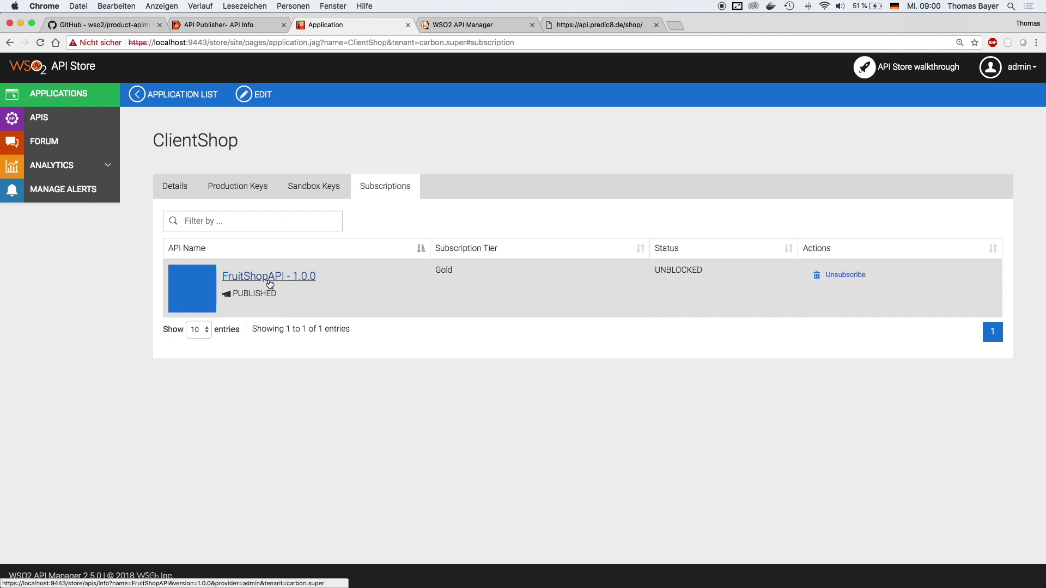
pyautogui.click(253, 190)
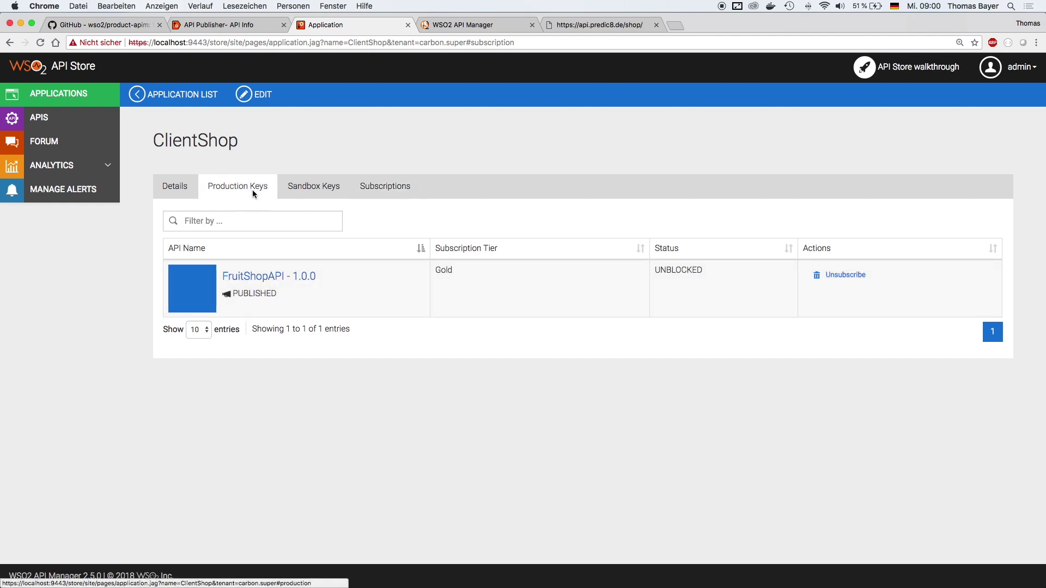
pyautogui.scroll(-2, 587, 414)
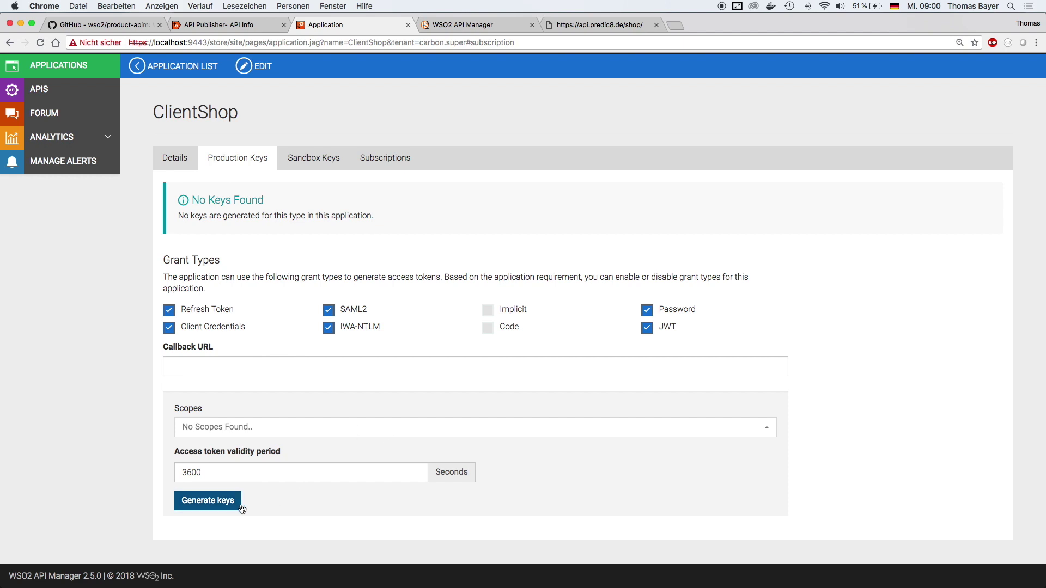
pyautogui.click(219, 502)
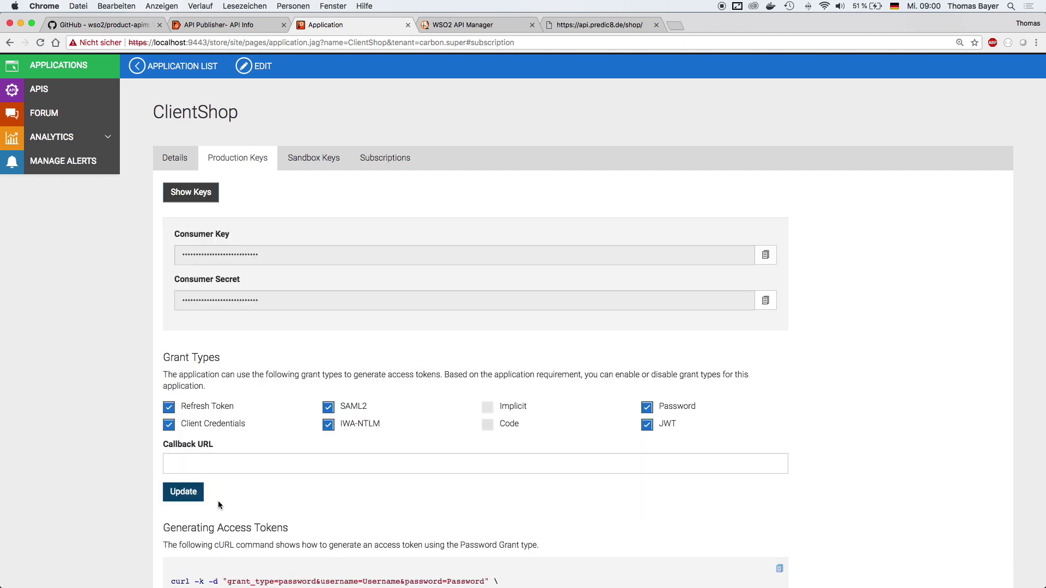
# Step: Copy ClientShop's test access token and review the generated keys and the token generation commands
pyautogui.scroll(-5, 296, 492)
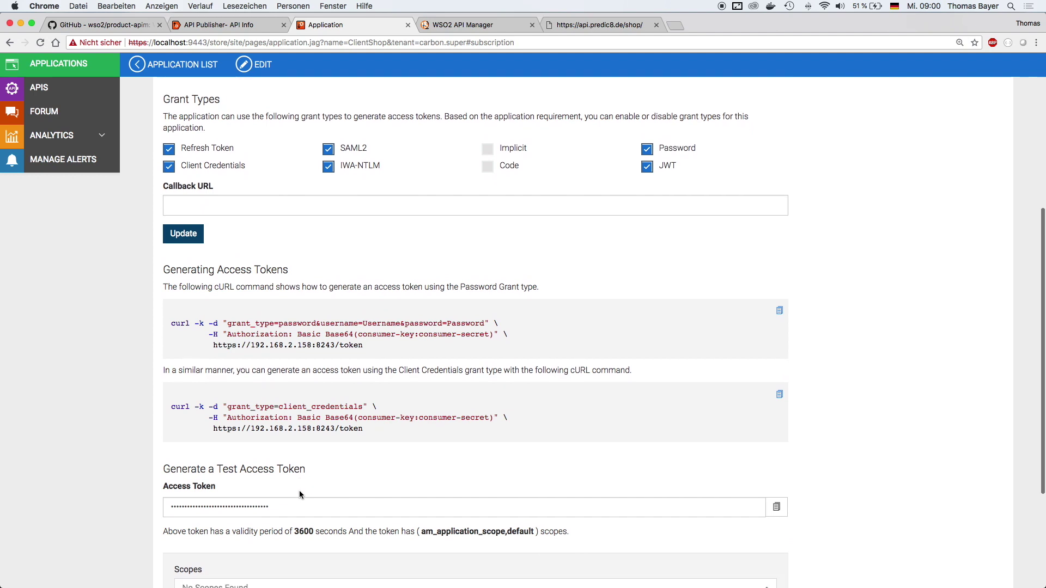
pyautogui.click(787, 461)
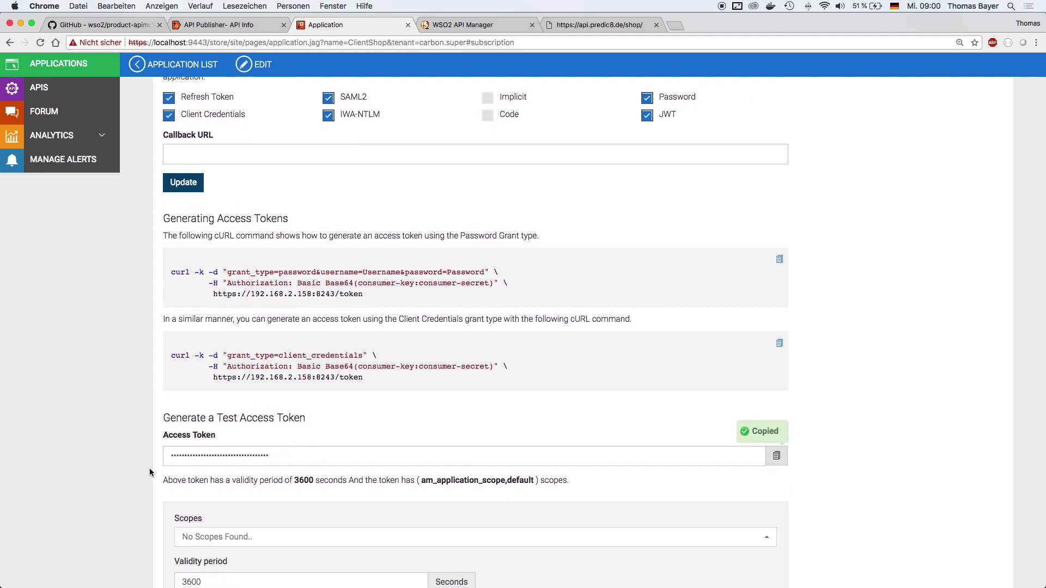
pyautogui.scroll(5, 300, 456)
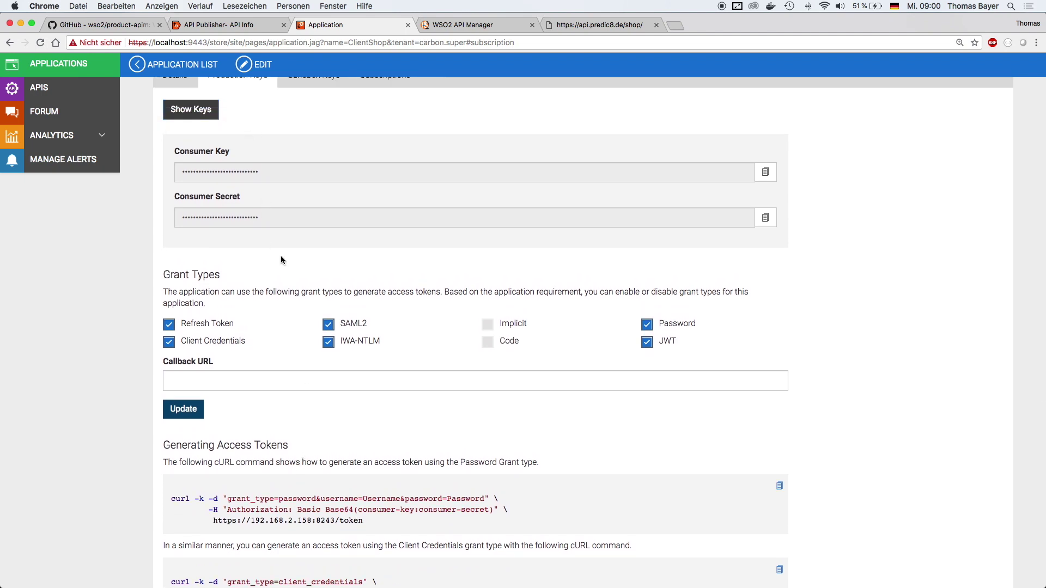
pyautogui.scroll(-4, 281, 259)
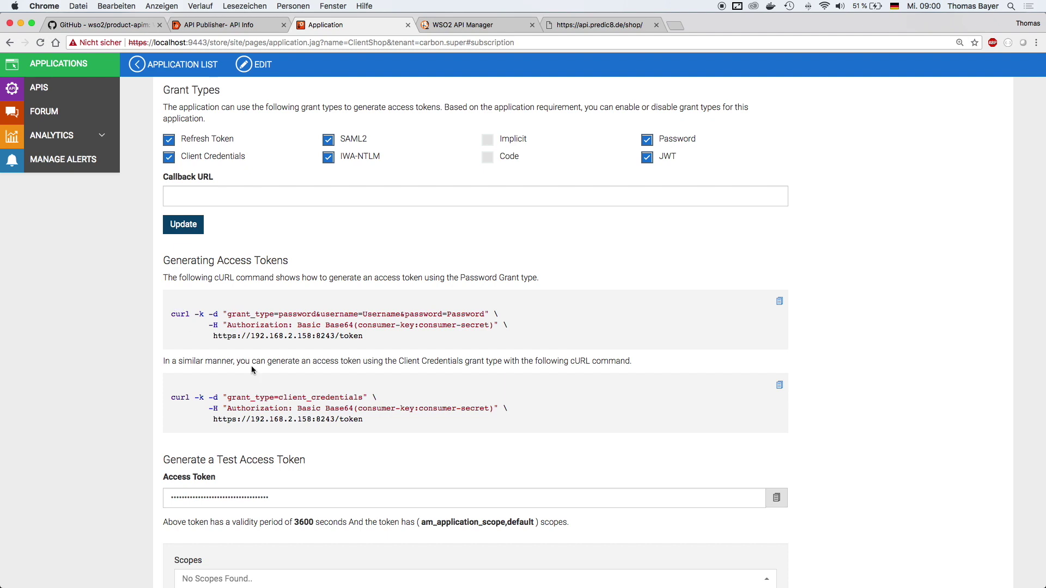
# Step: Open the FruitShopAPI detail page from the store's list of APIs
pyautogui.scroll(-5, 420, 474)
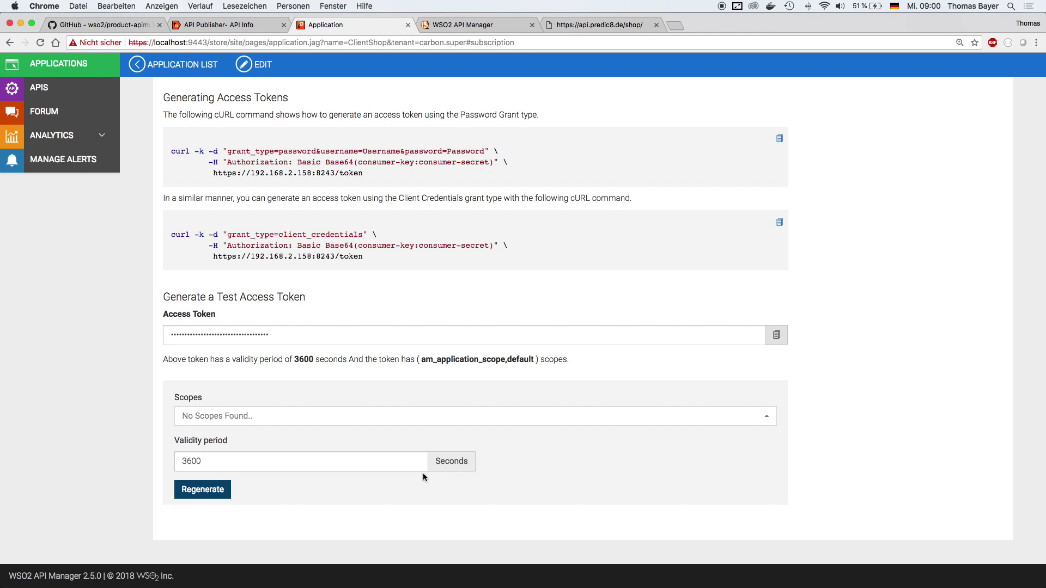
pyautogui.scroll(15, 423, 473)
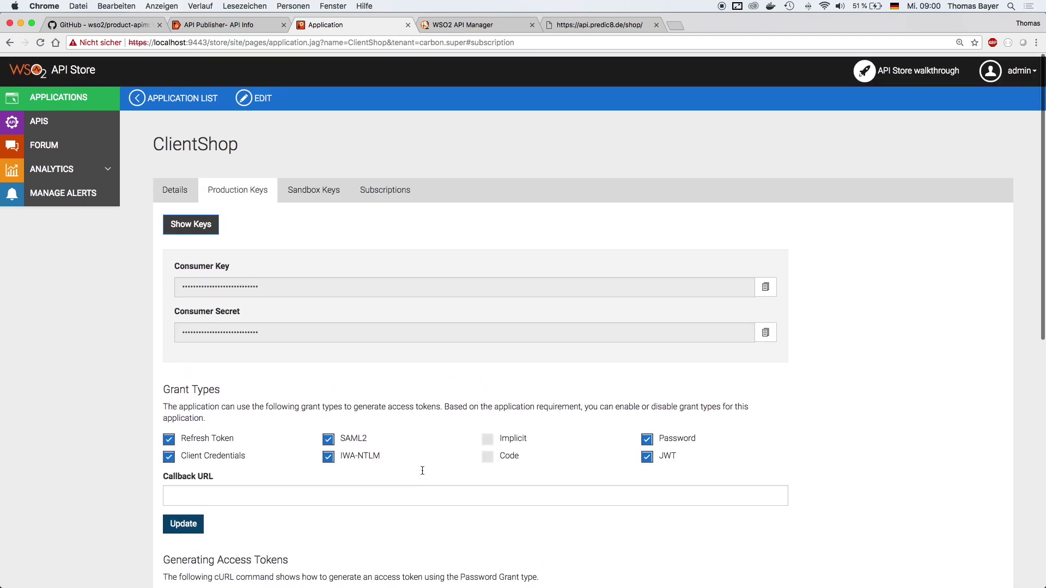
pyautogui.click(46, 121)
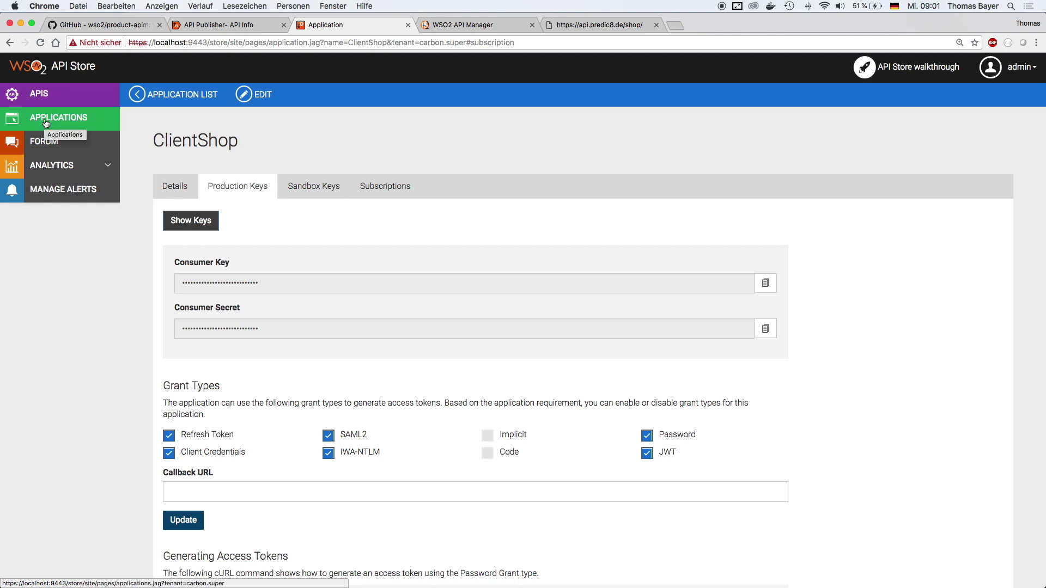
pyautogui.click(400, 260)
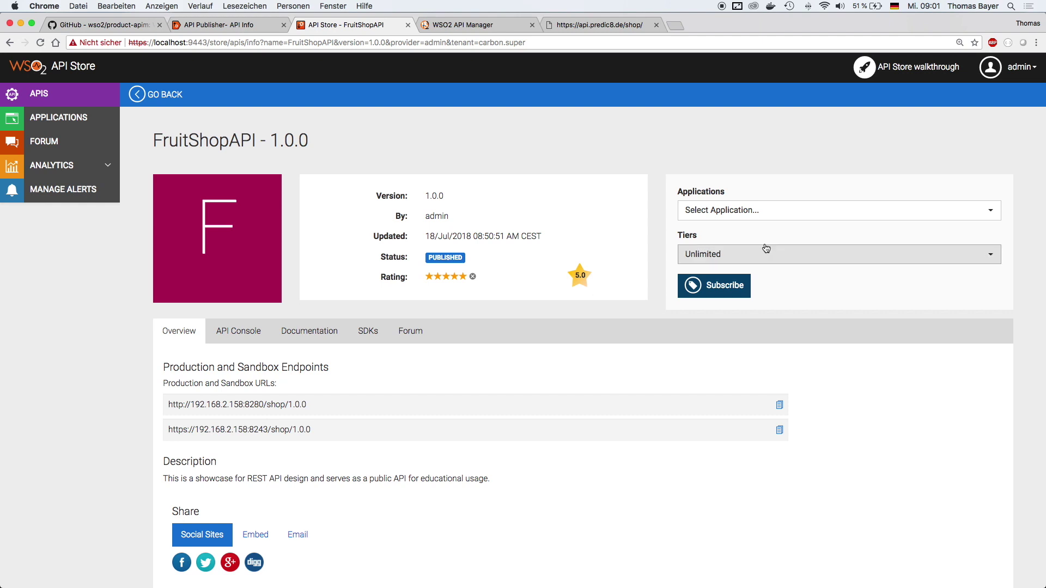
# Step: Open FruitShopAPI's API console and set it to try the ClientShop application with the Production key
pyautogui.scroll(-2, 675, 349)
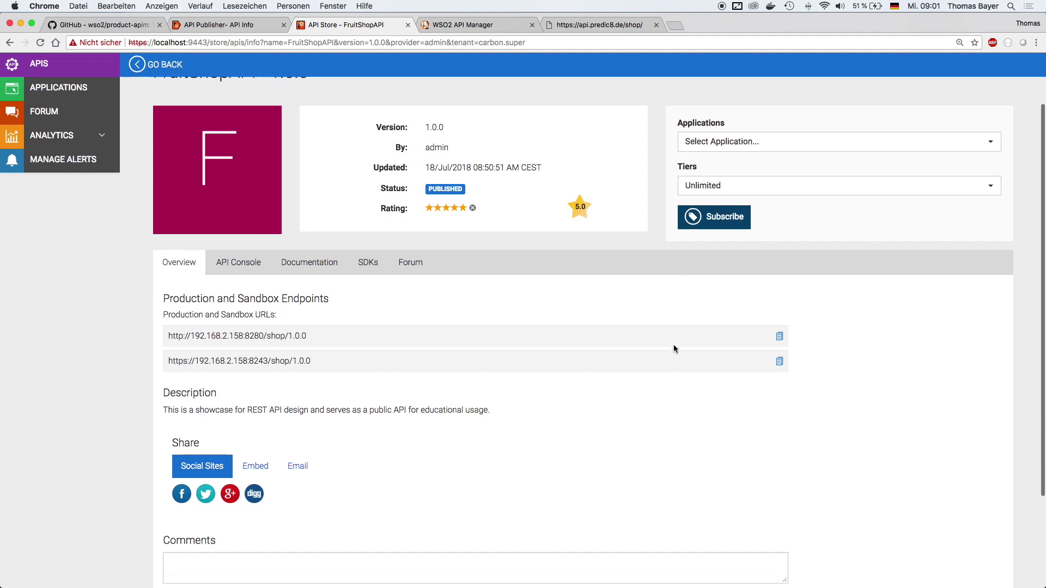
pyautogui.click(235, 245)
pyautogui.click(457, 283)
pyautogui.click(428, 323)
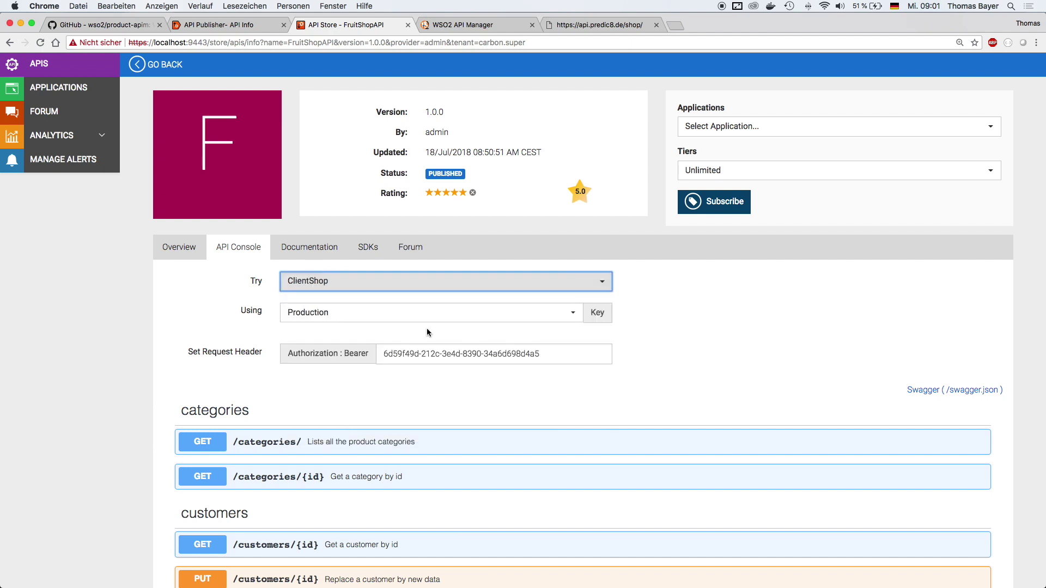
pyautogui.click(425, 315)
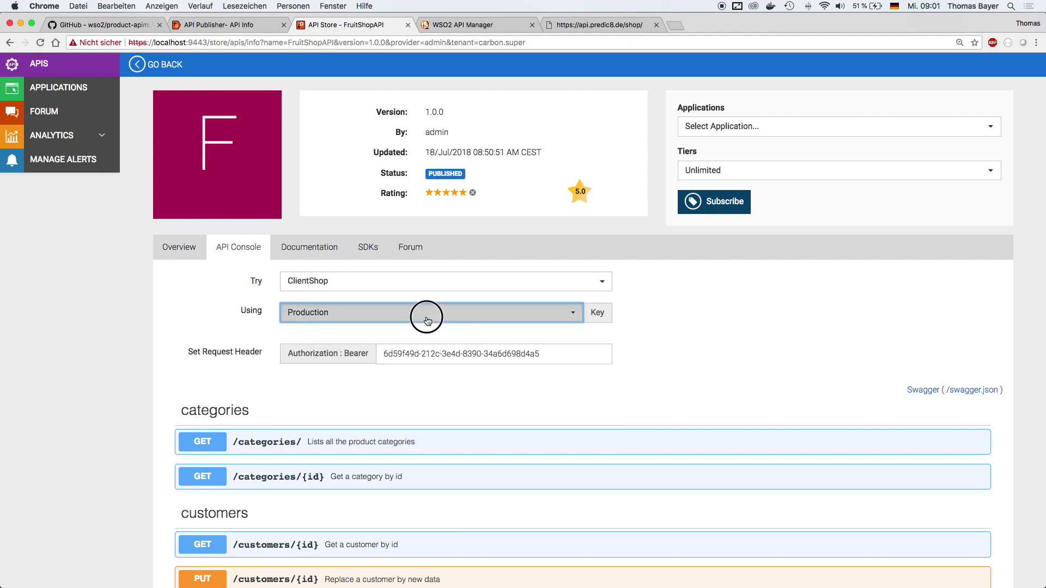
pyautogui.click(427, 321)
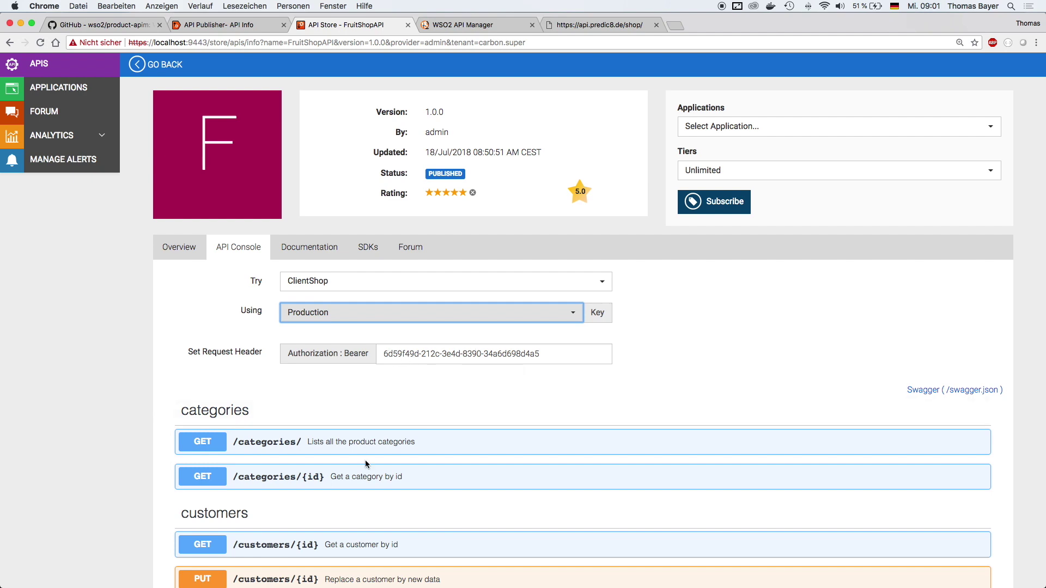
# Step: Execute the GET /categories/ request from the API console and review its response
pyautogui.click(394, 444)
pyautogui.scroll(-3, 446, 448)
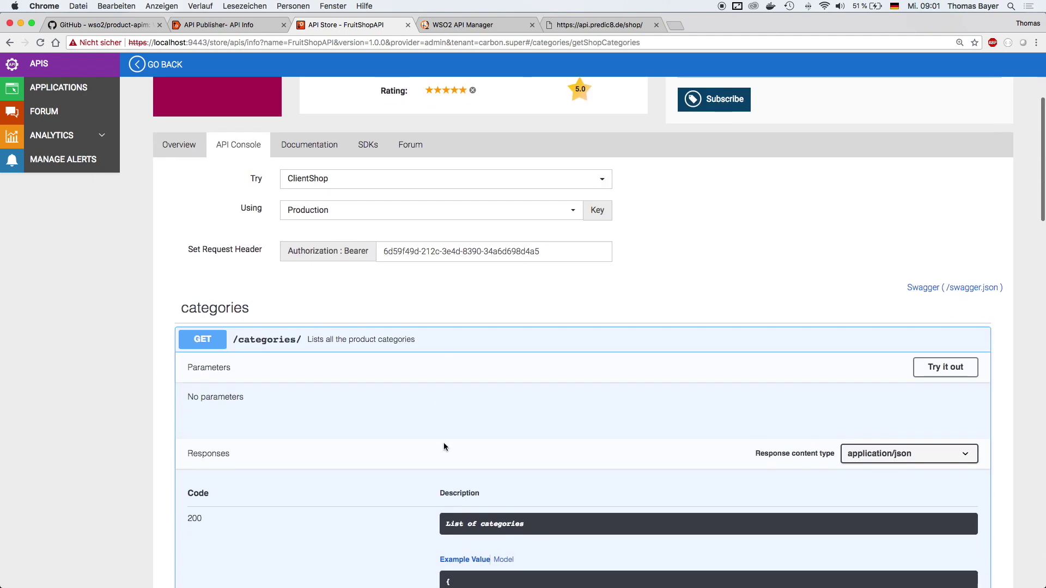
pyautogui.click(948, 374)
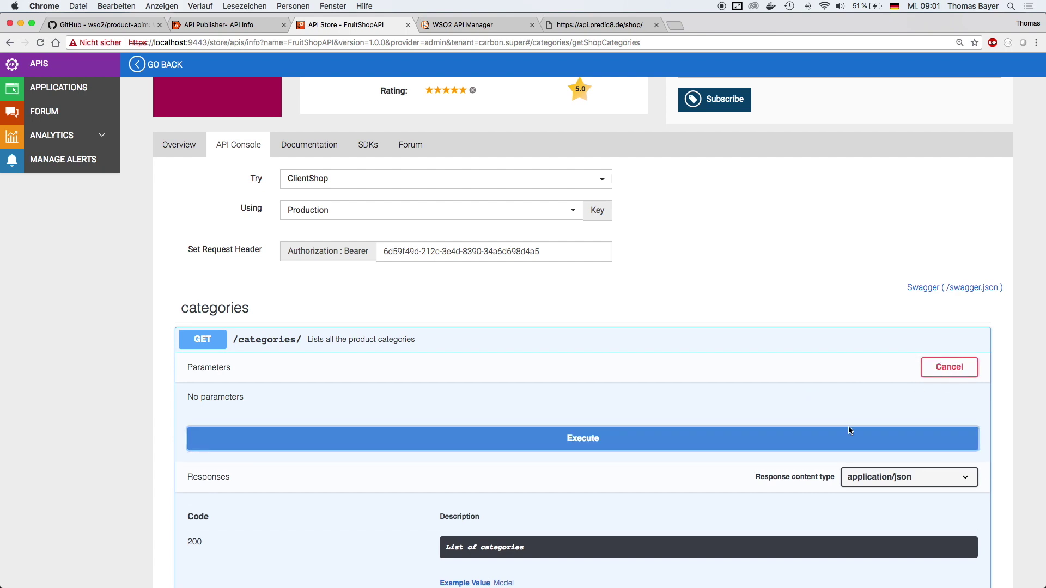
pyautogui.scroll(-3, 638, 446)
pyautogui.click(583, 329)
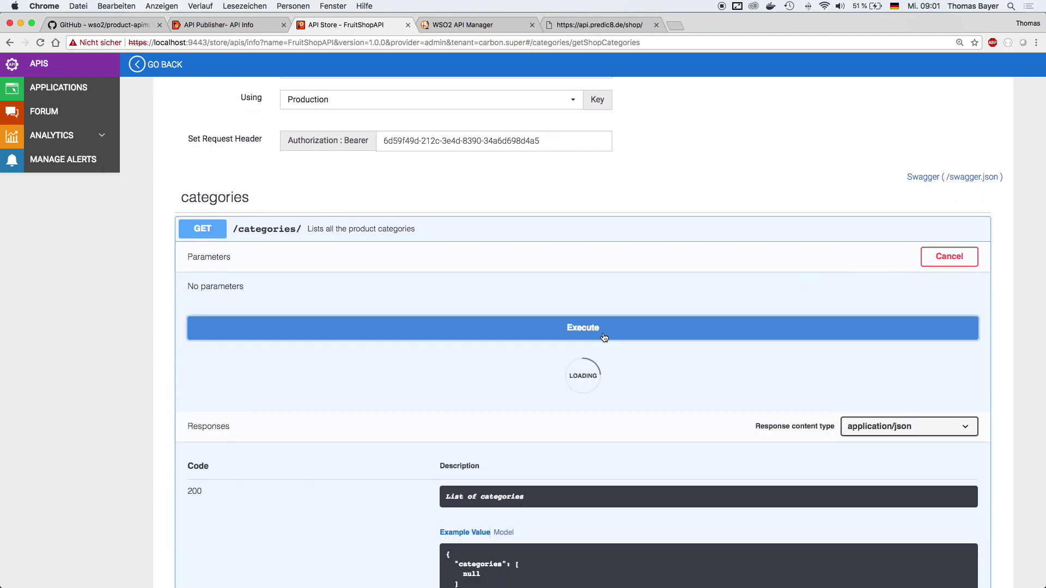
pyautogui.scroll(-5, 625, 435)
pyautogui.scroll(-1, 625, 435)
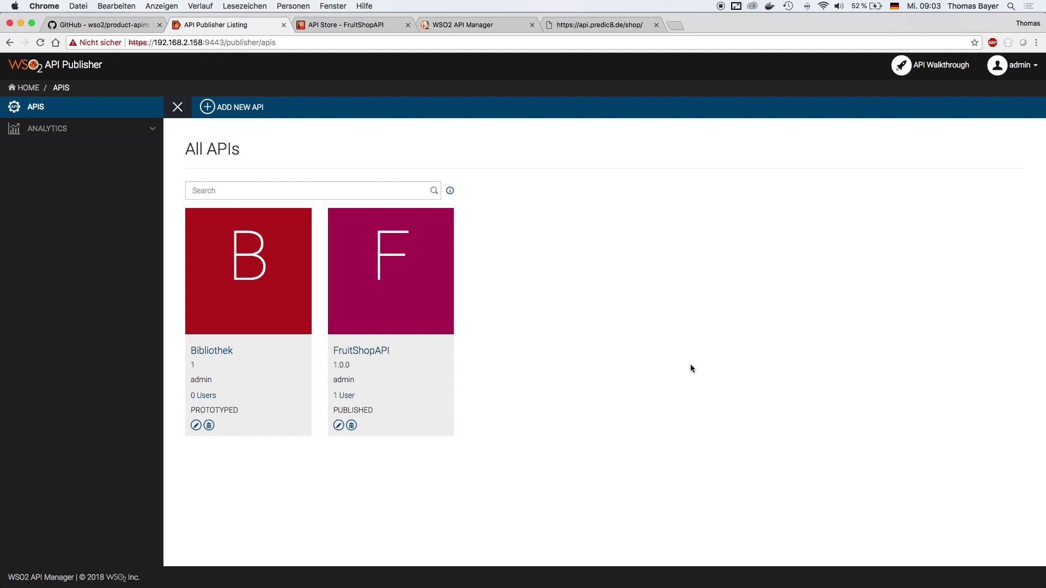
# Step: Open FruitShopAPI 1.0.0's lifecycle in the API Publisher and demote the API to Created
pyautogui.click(378, 304)
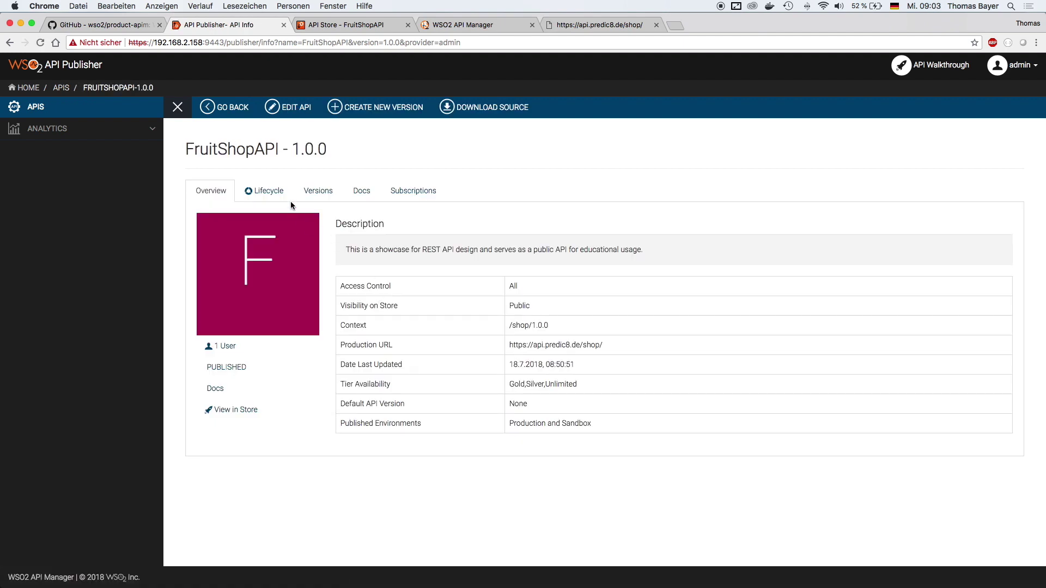
pyautogui.click(267, 197)
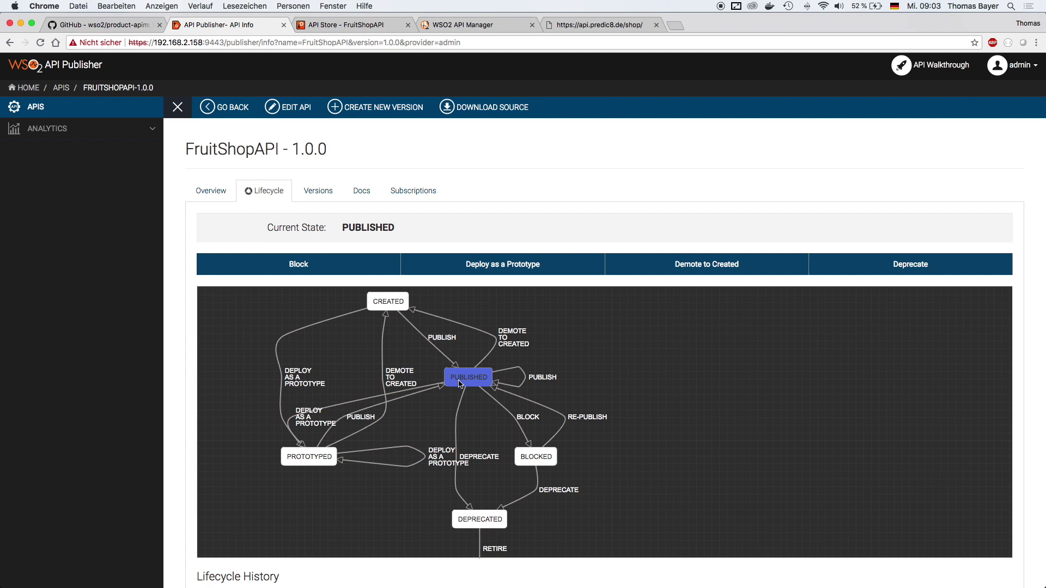
pyautogui.click(702, 272)
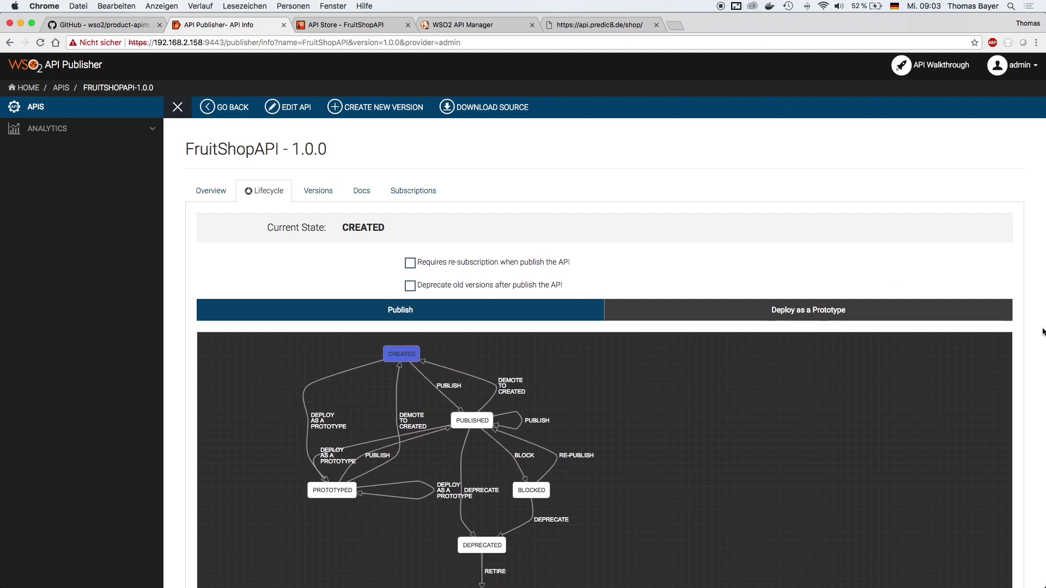
# Step: Review FruitShopAPI's lifecycle history, deploy the API as a prototype and publish it again
pyautogui.scroll(-2, 1044, 332)
pyautogui.scroll(-2, 1043, 331)
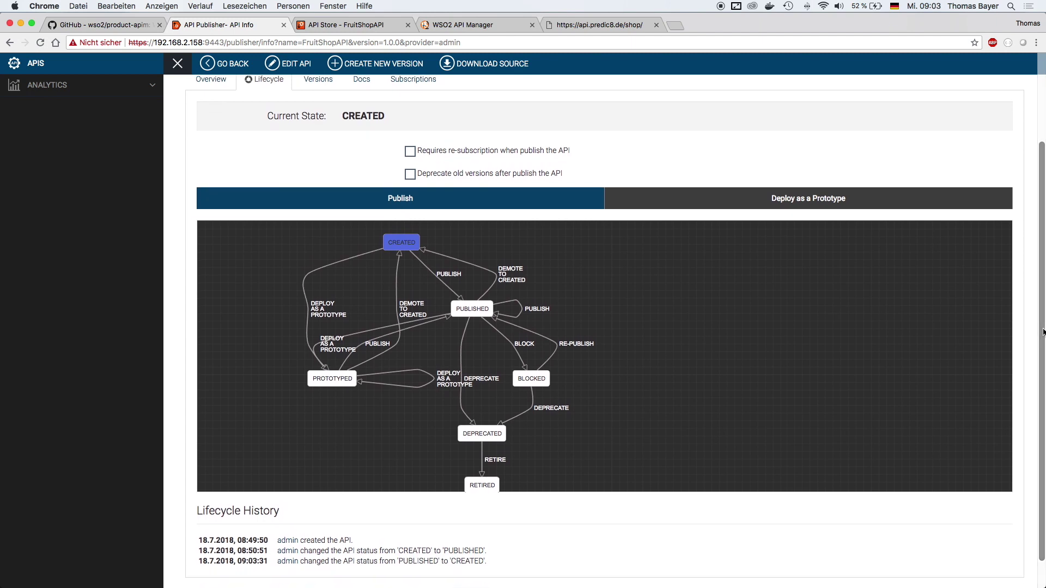
pyautogui.scroll(-1, 1043, 332)
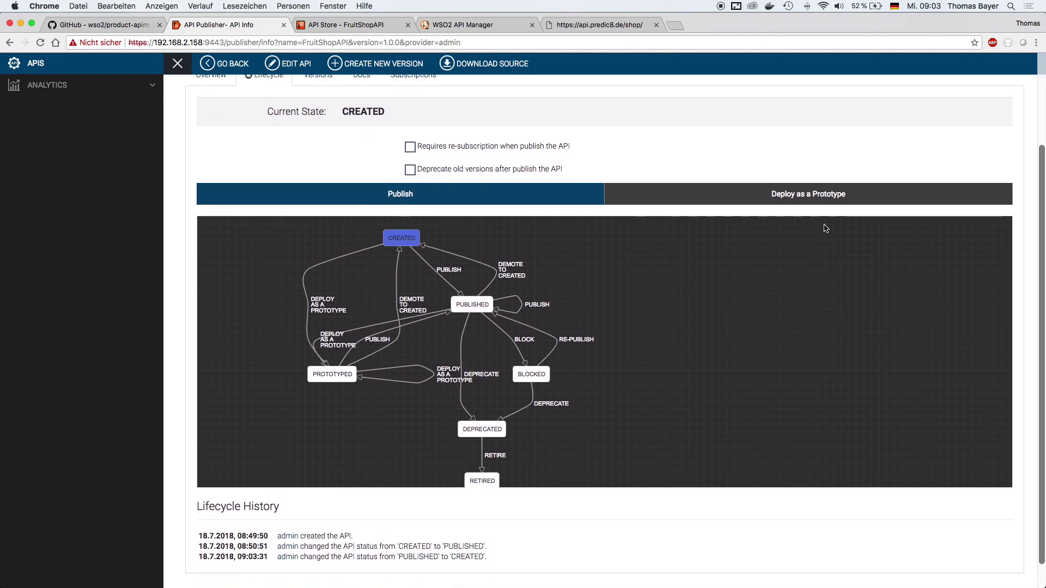
pyautogui.click(747, 203)
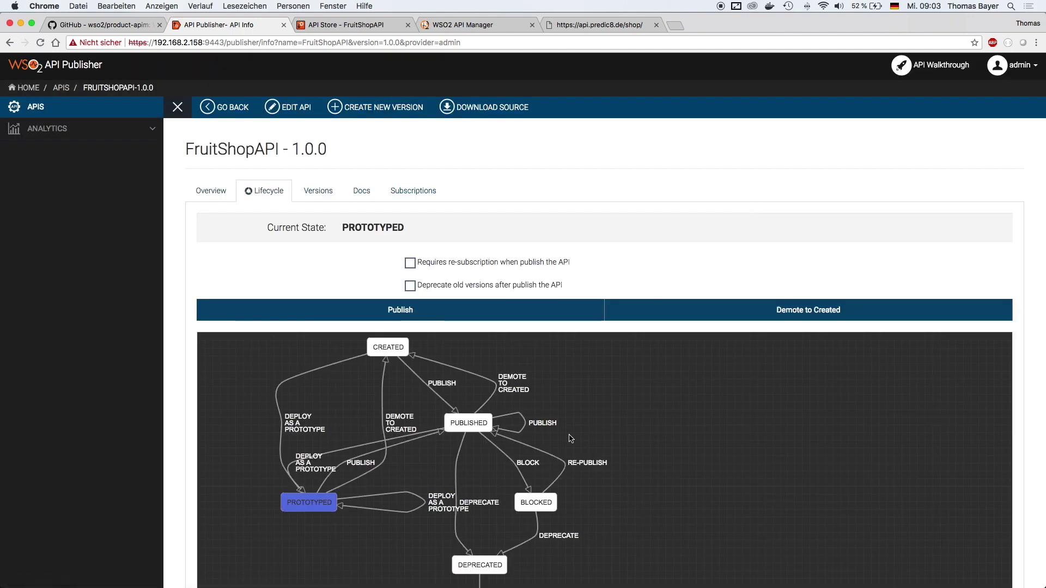
pyautogui.click(443, 315)
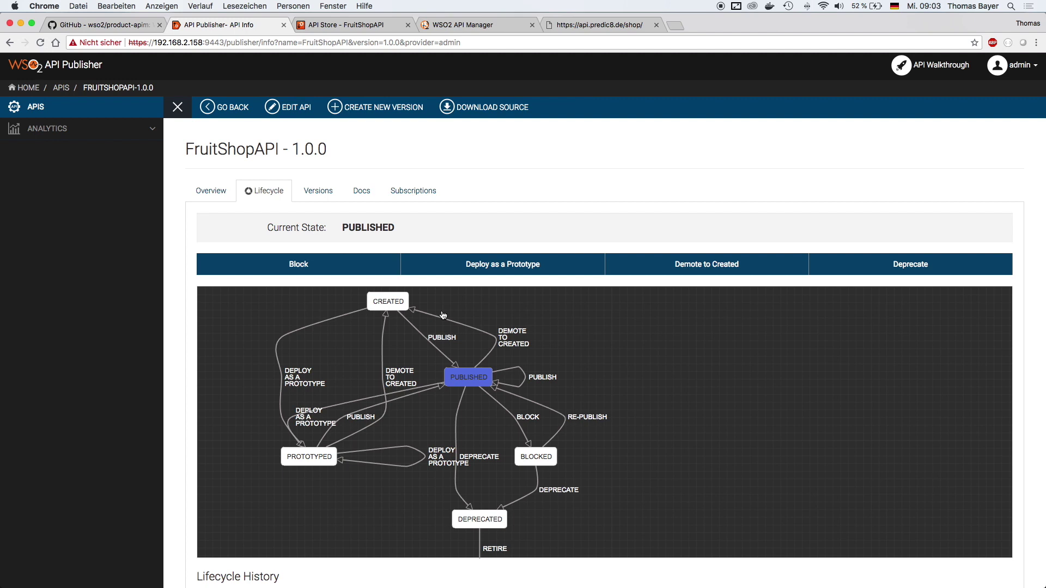
# Step: Create new version v1.0.1 of FruitShopAPI and make it the default version
pyautogui.click(382, 112)
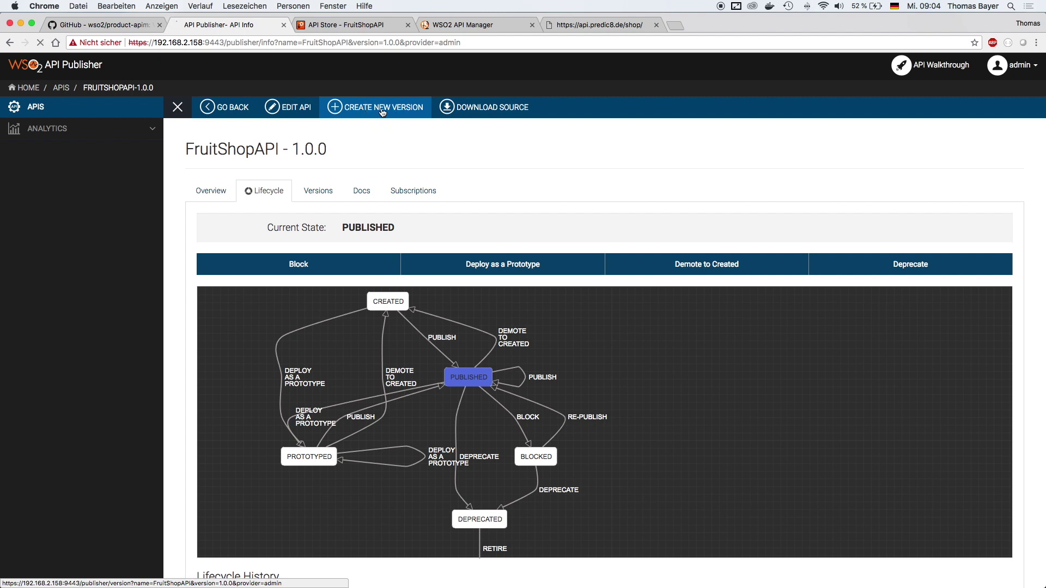
pyautogui.write('v')
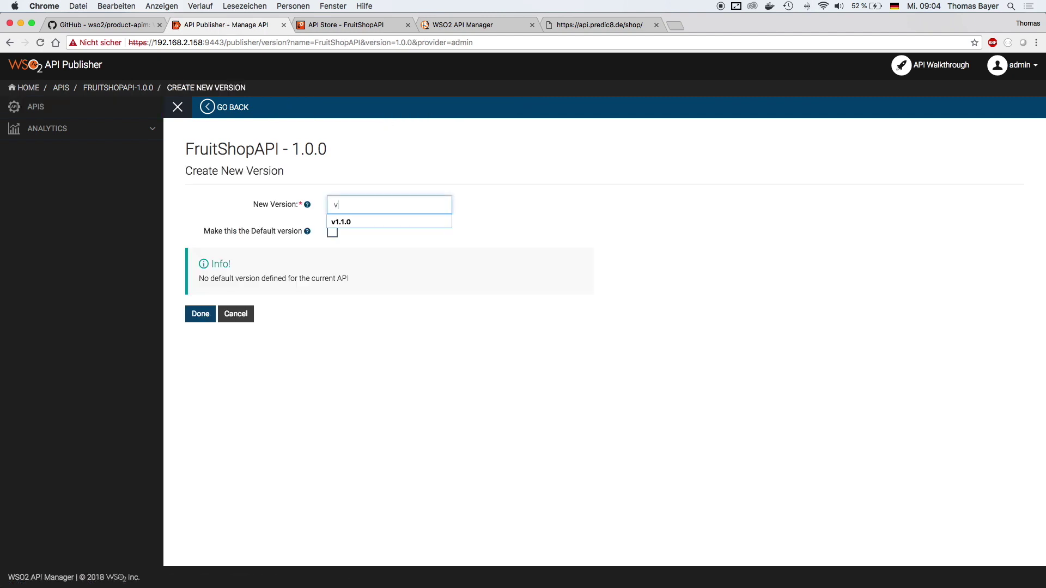
pyautogui.write('1.0.1')
pyautogui.click(332, 232)
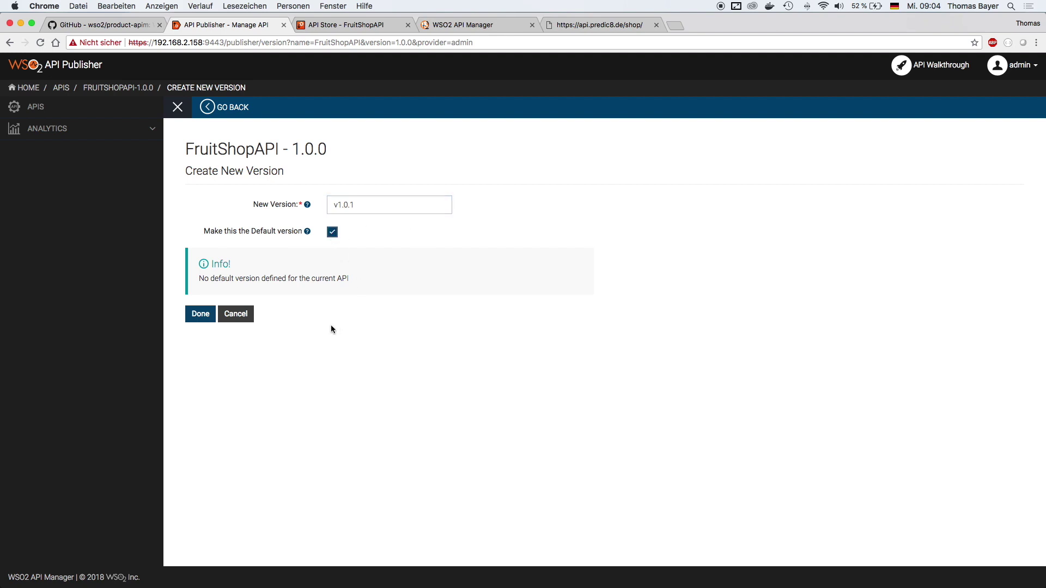
pyautogui.click(200, 315)
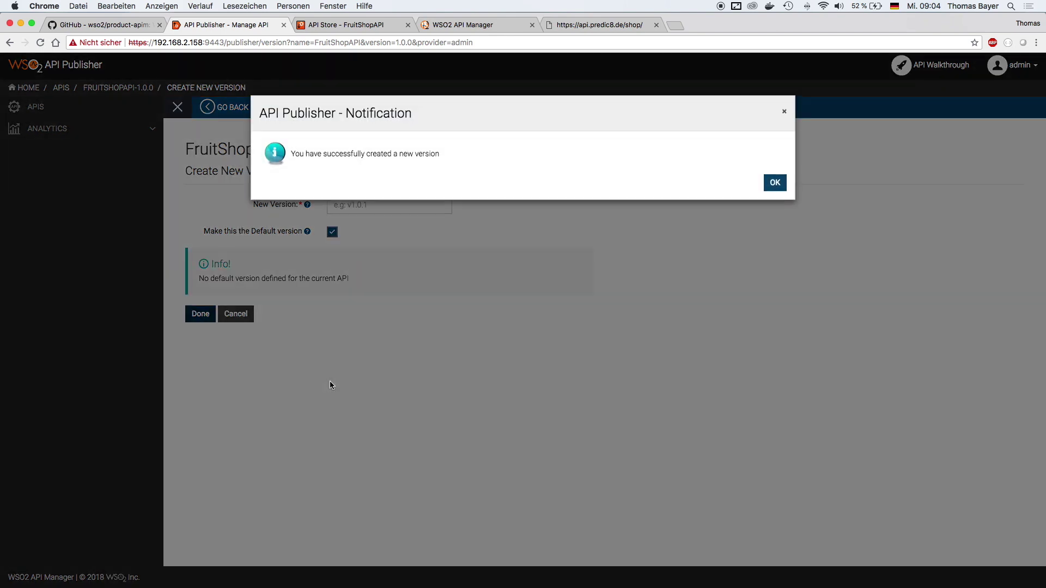
pyautogui.click(773, 184)
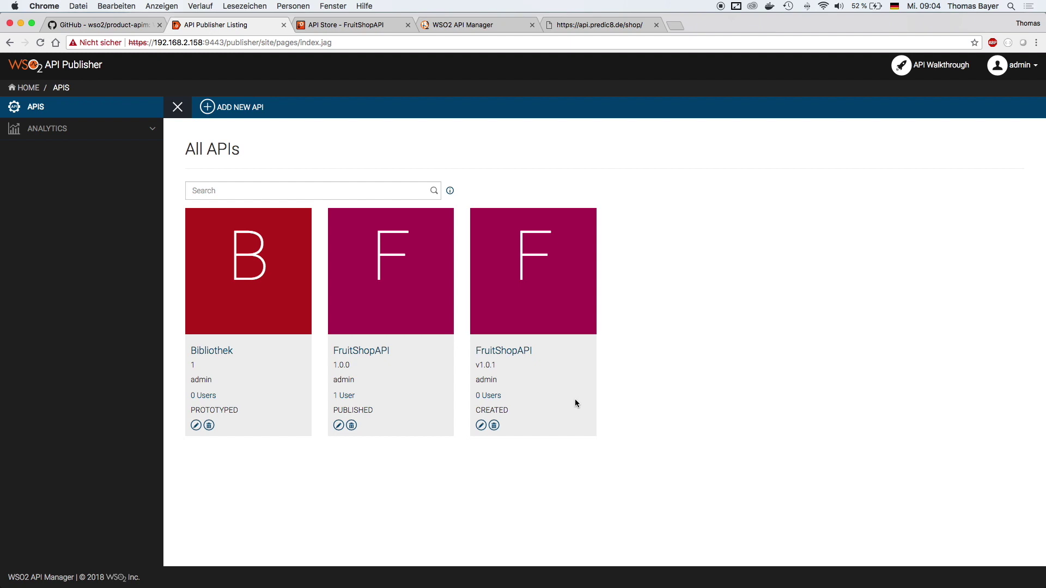
# Step: Switch to the Management Console, highlight carbon in its URL and view the CEP event flow
pyautogui.hotkey('ctrl', 'Tab')
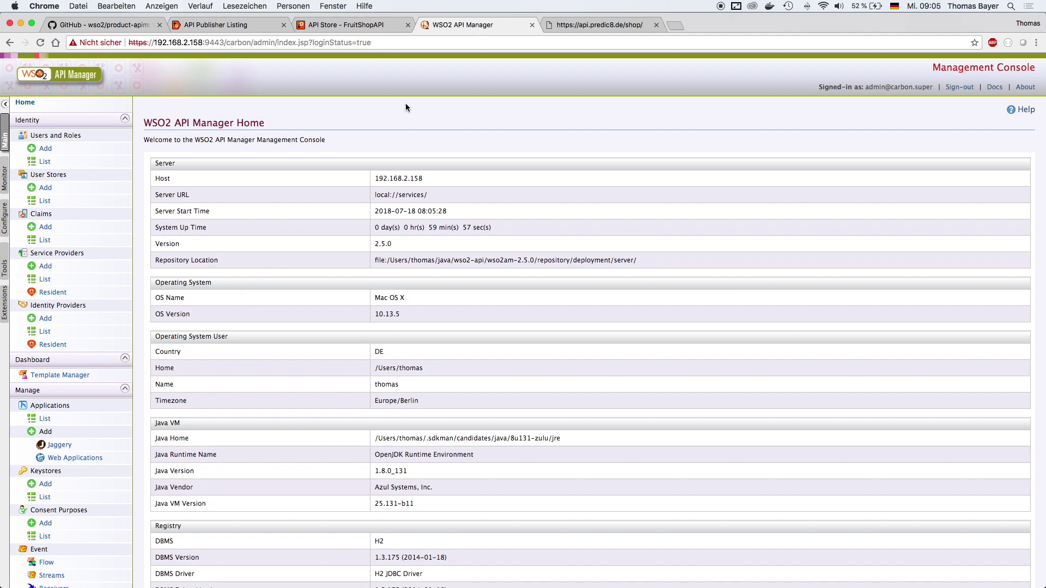
pyautogui.click(241, 40)
pyautogui.doubleClick(241, 41)
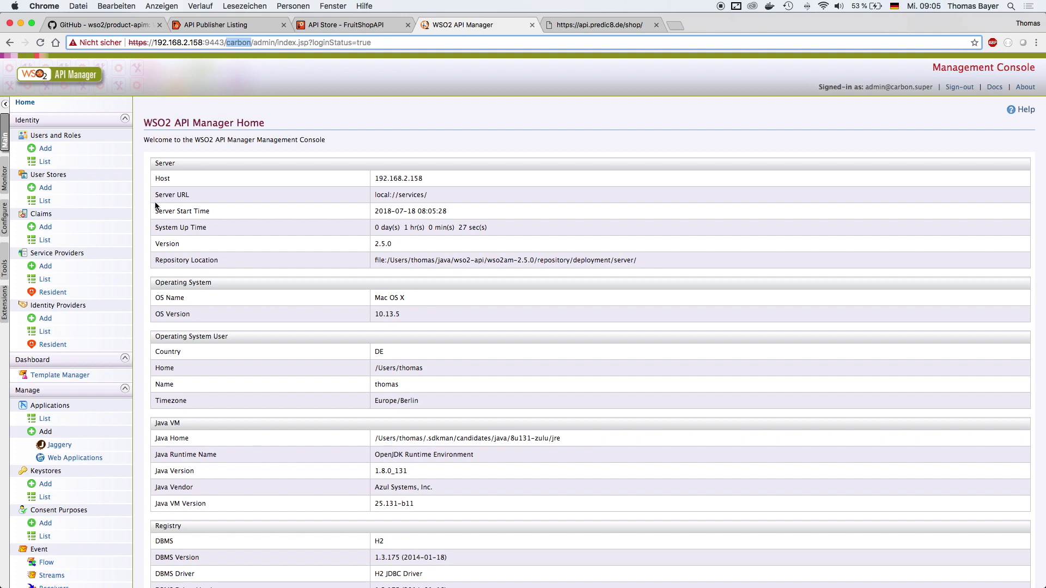
pyautogui.scroll(-5, 152, 201)
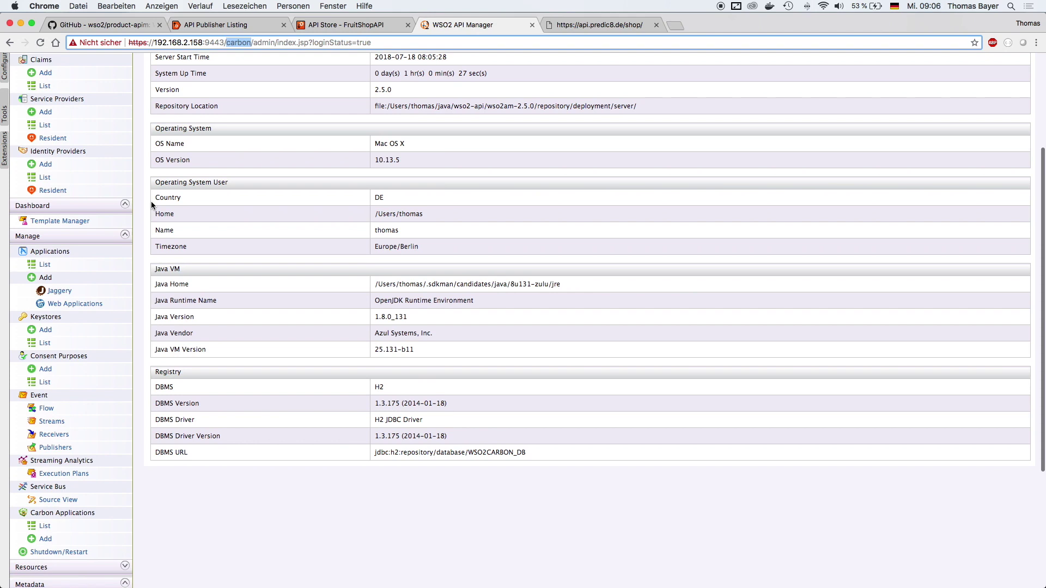
pyautogui.scroll(-3, 152, 202)
pyautogui.click(46, 333)
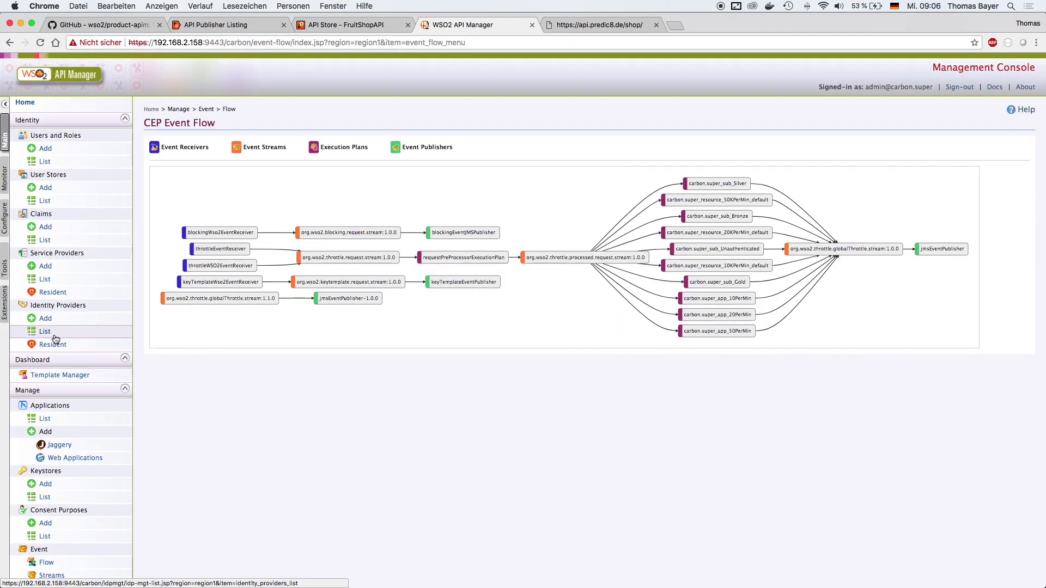
# Step: View the Service Bus source configuration and highlight its Apache Synapse namespace in the definitions element
pyautogui.scroll(-5, 60, 339)
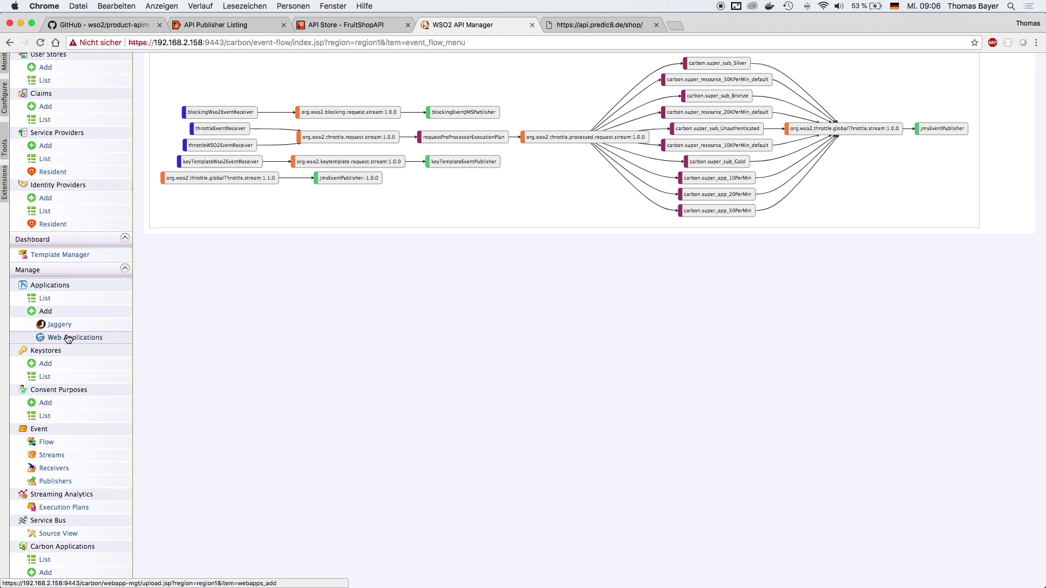
pyautogui.scroll(-6, 80, 474)
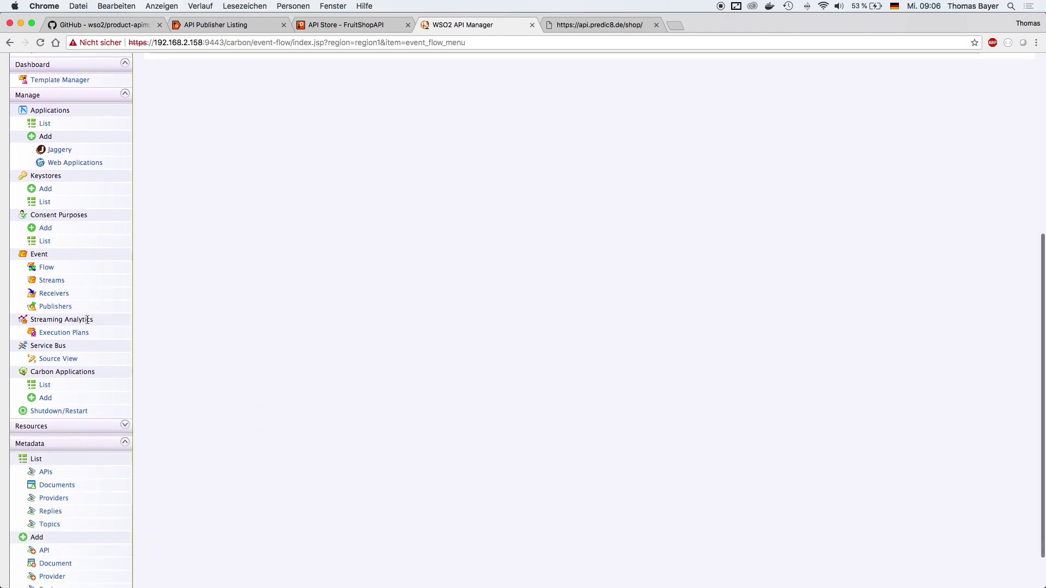
pyautogui.moveTo(41, 347); pyautogui.dragTo(96, 345)
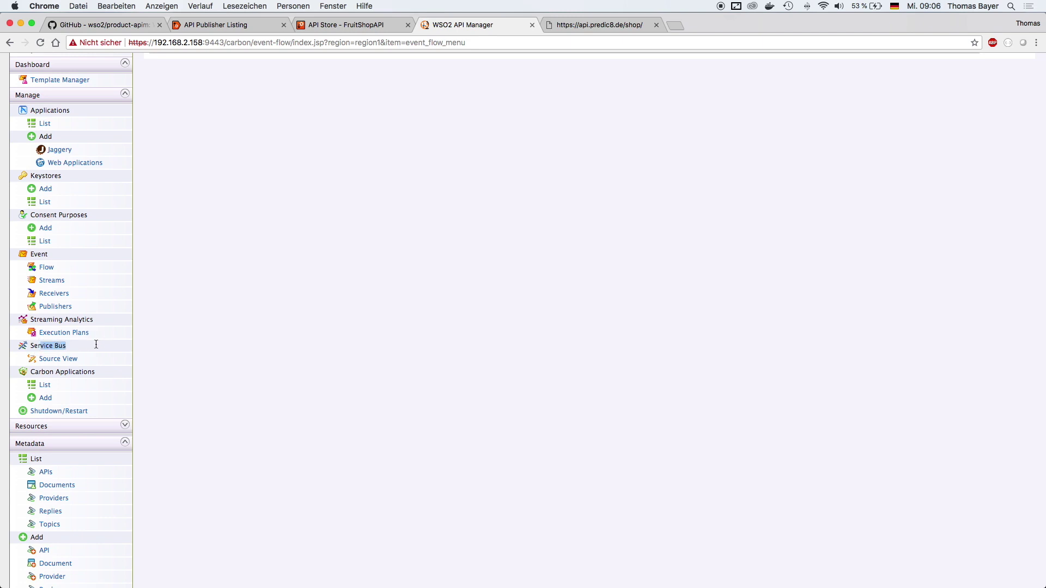
pyautogui.click(68, 362)
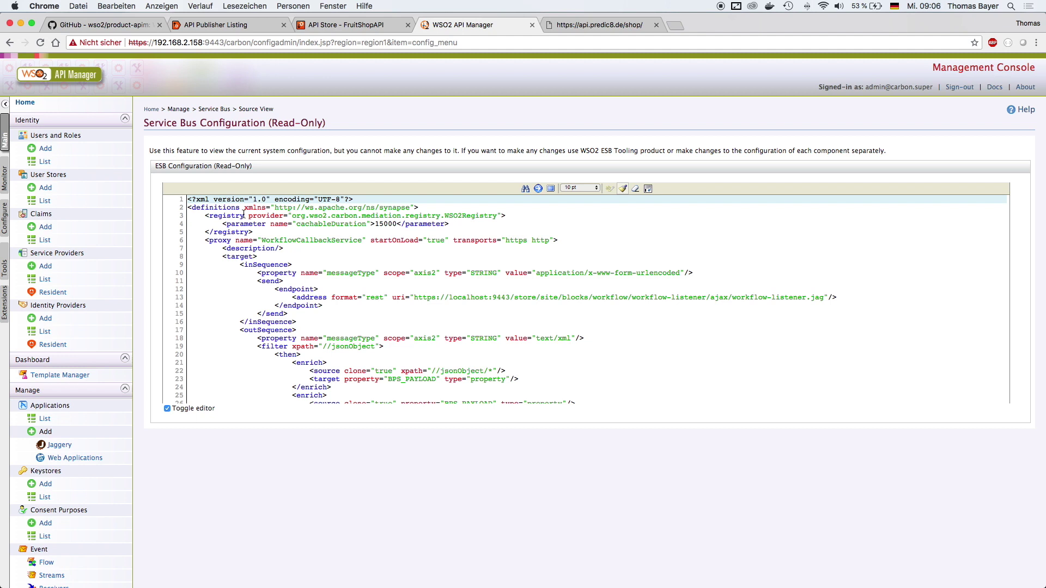
pyautogui.moveTo(274, 207); pyautogui.dragTo(421, 206)
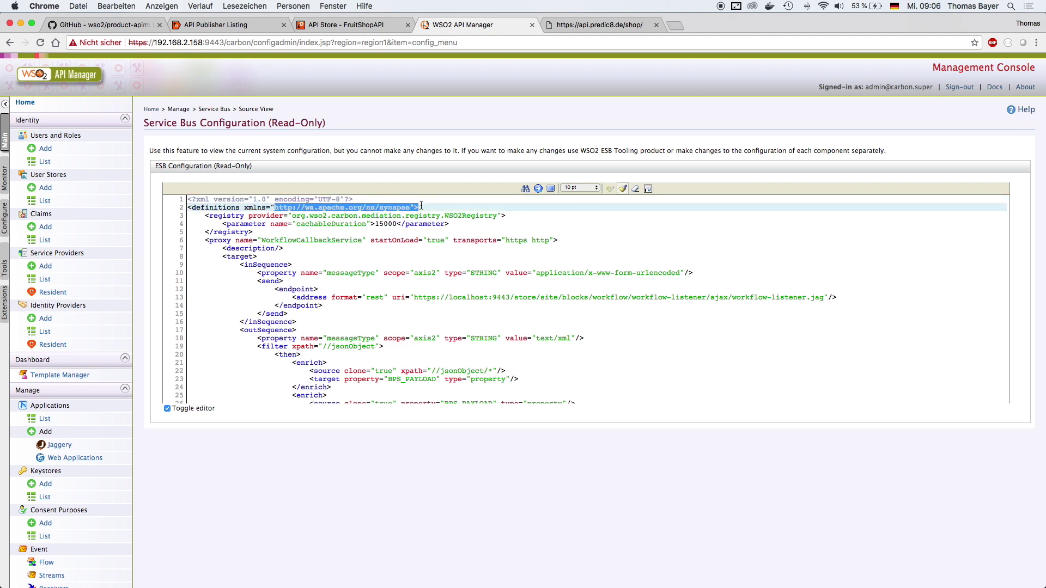